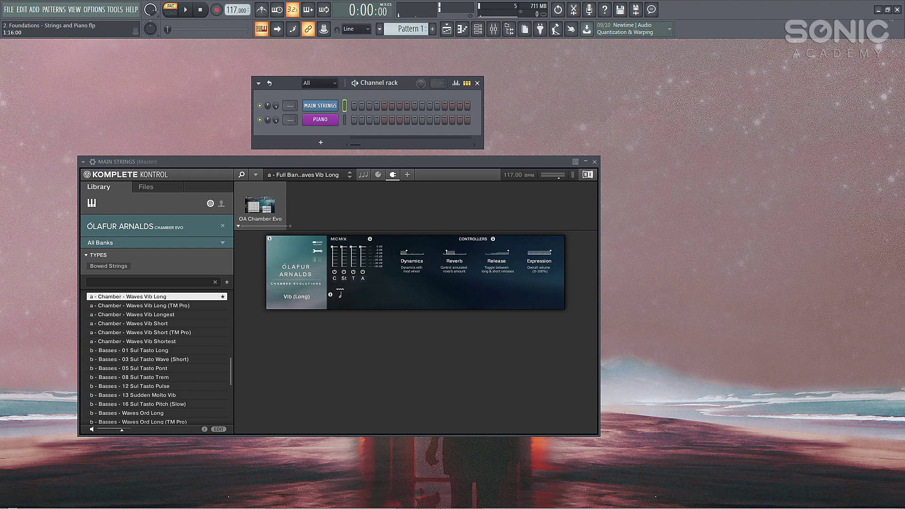
Open the piano roll for the MAIN STRINGS channel
left_click(391, 174)
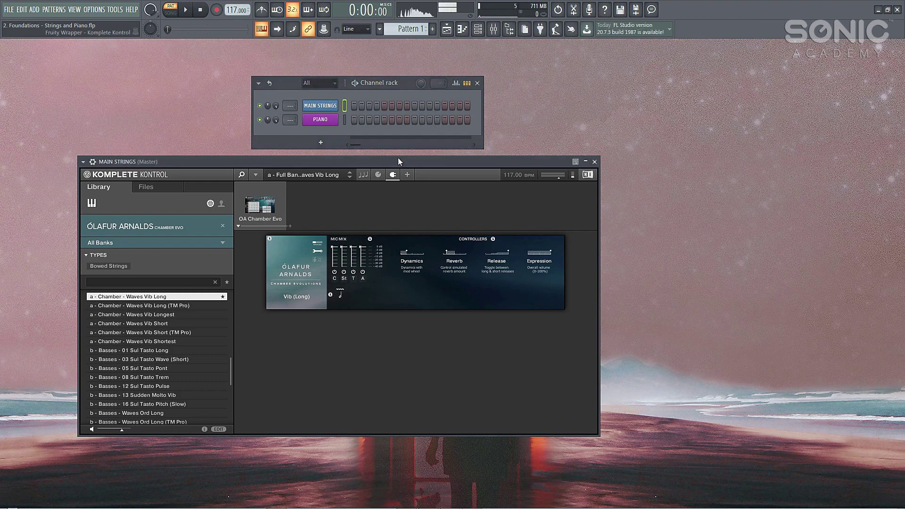
right_click(330, 107)
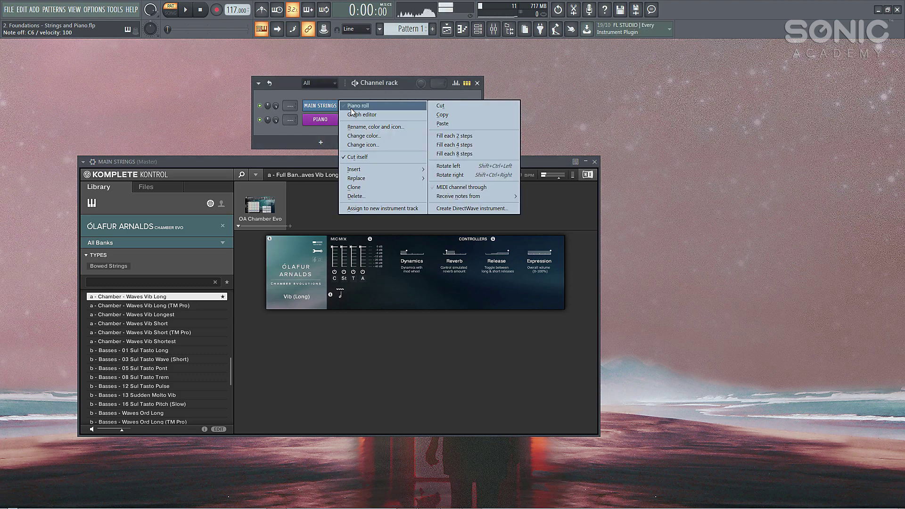
left_click(352, 105)
Draw a two-bar F#3 note starting at bar 1 as the root of the first chord
scroll(65, 279, "down", 8)
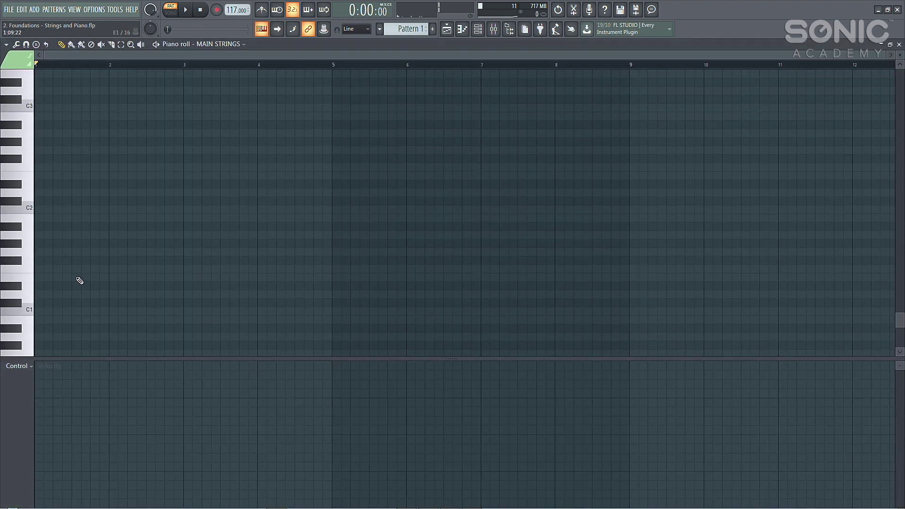
scroll(63, 236, "up", 4)
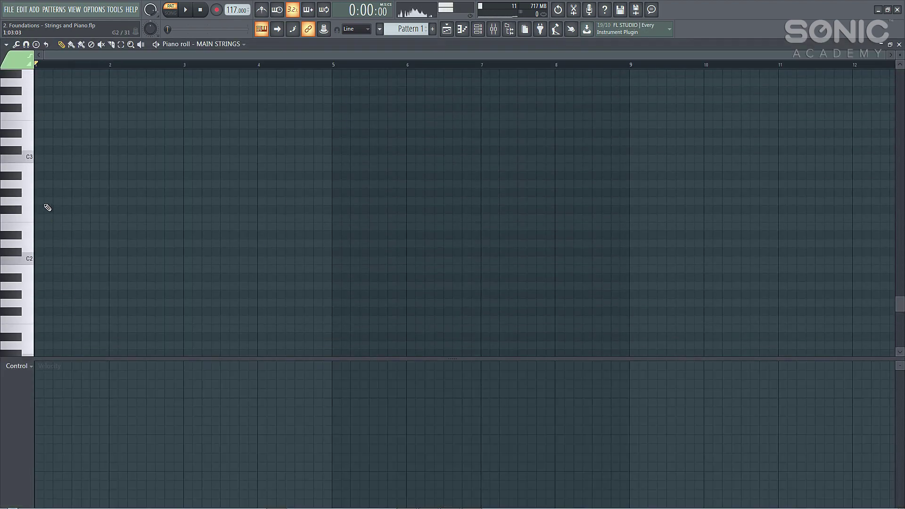
scroll(47, 207, "up", 2)
mouse_move(47, 159)
left_mouse_down()
mouse_move(37, 158)
mouse_move(192, 160)
mouse_move(142, 159)
left_mouse_up()
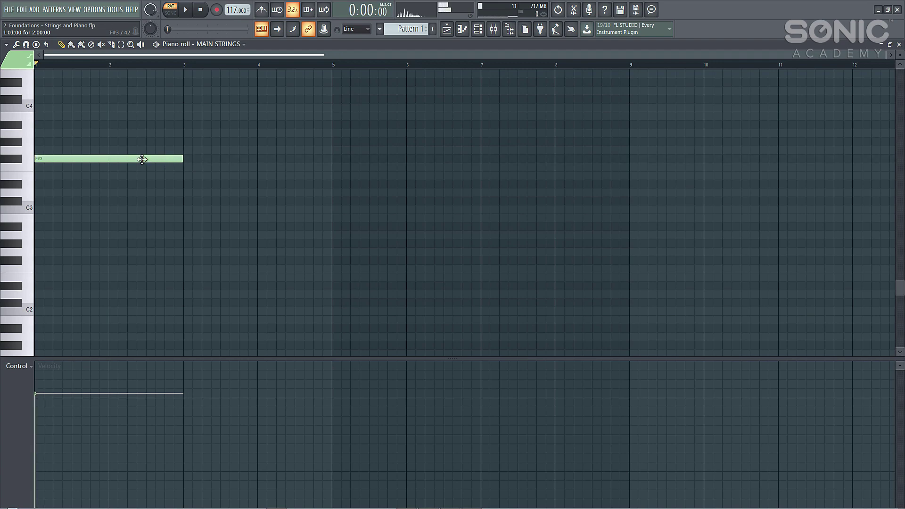
Add two-bar C#4 and F#4 notes at bar 1 above the root and audition the chord
scroll(143, 161, "up", 2)
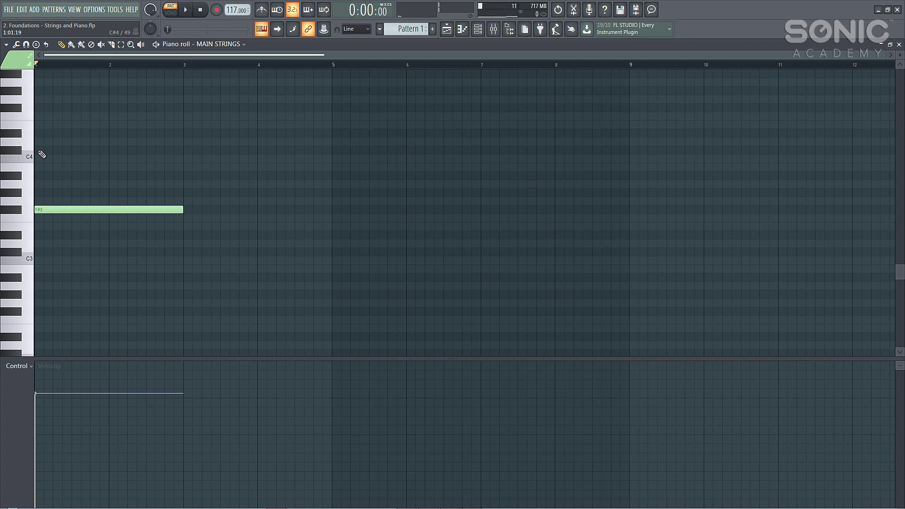
left_click_drag(42, 154, 24, 149)
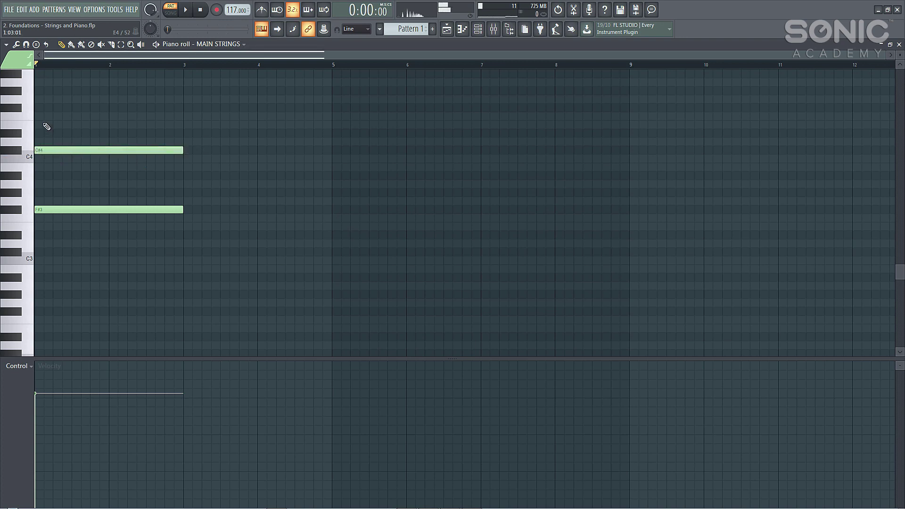
left_click(41, 109)
scroll(233, 177, "up", 2)
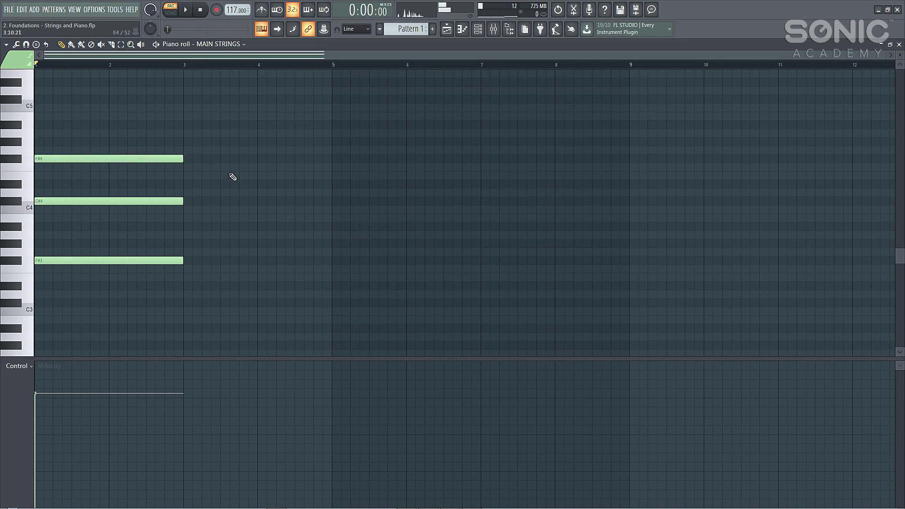
key("space")
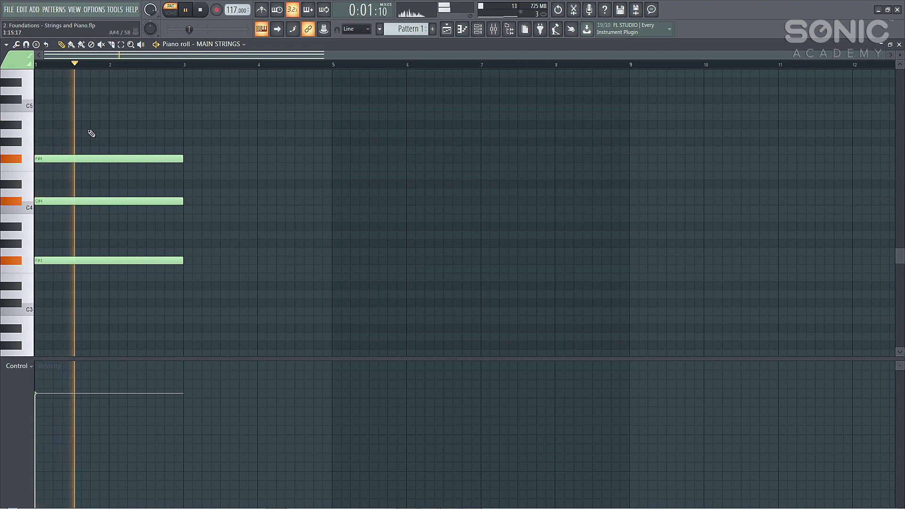
key("space")
Add two-bar A4 and C#5 notes to the bar 1 chord, playing it back after each addition
left_click(44, 134)
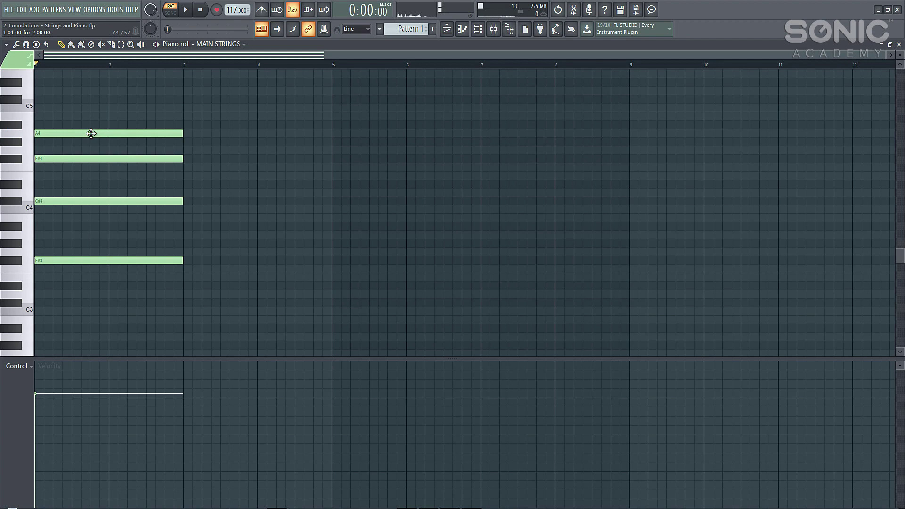
key("space")
scroll(93, 138, "up", 2)
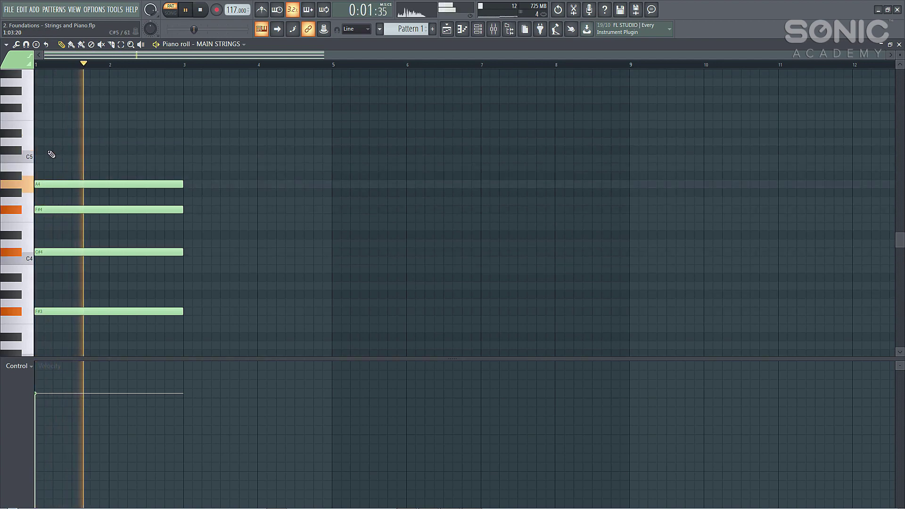
key("space")
left_click_drag(48, 151, 47, 151)
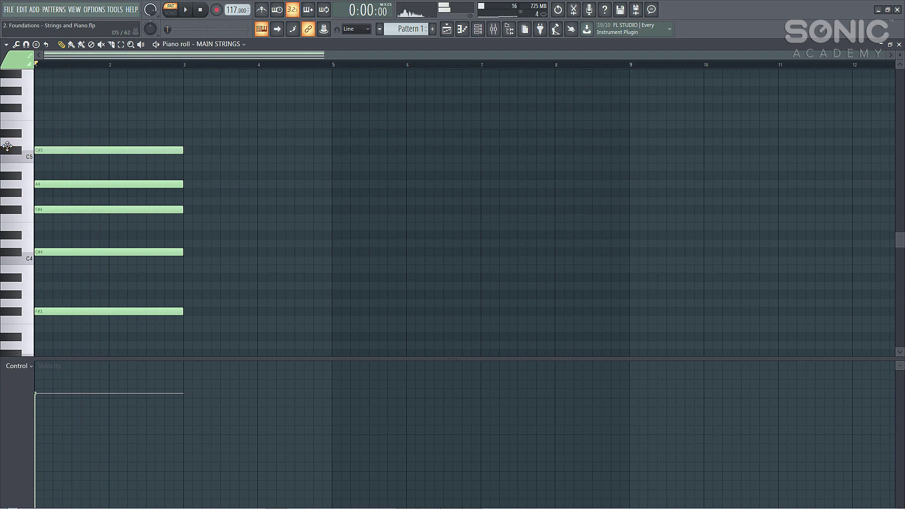
key("space")
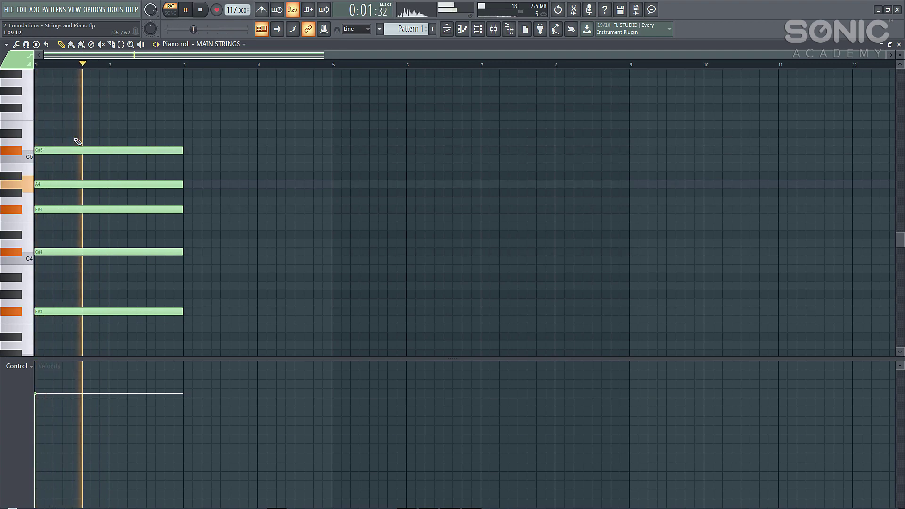
key("space")
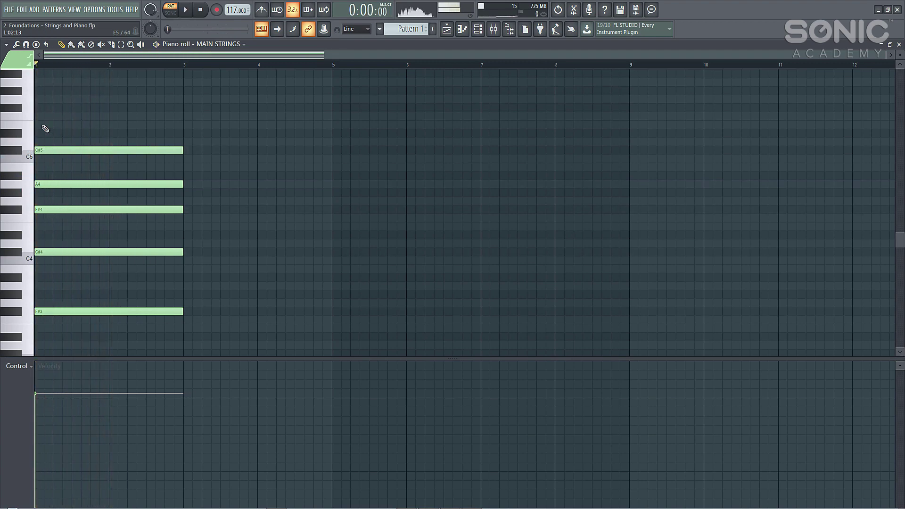
Extend the first chord with two-bar E5 and A5 notes at bar 1, auditioning each addition
left_click(45, 126)
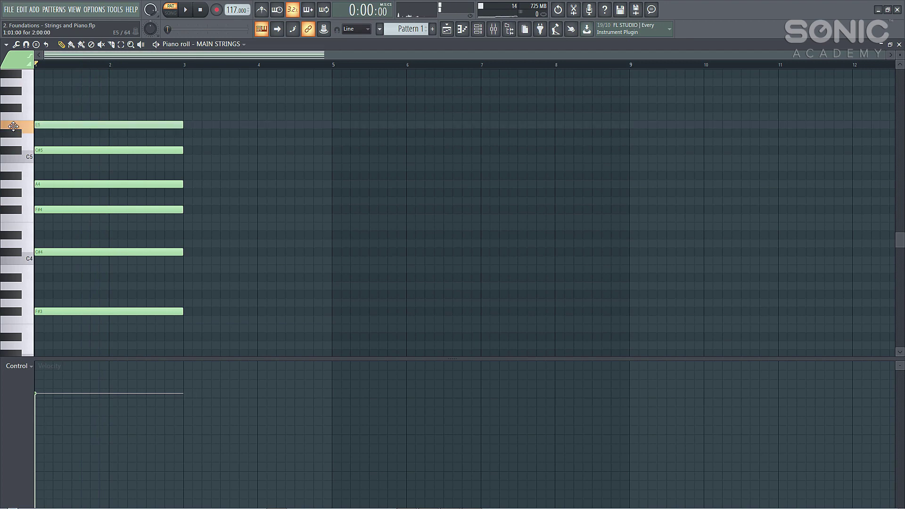
key("space")
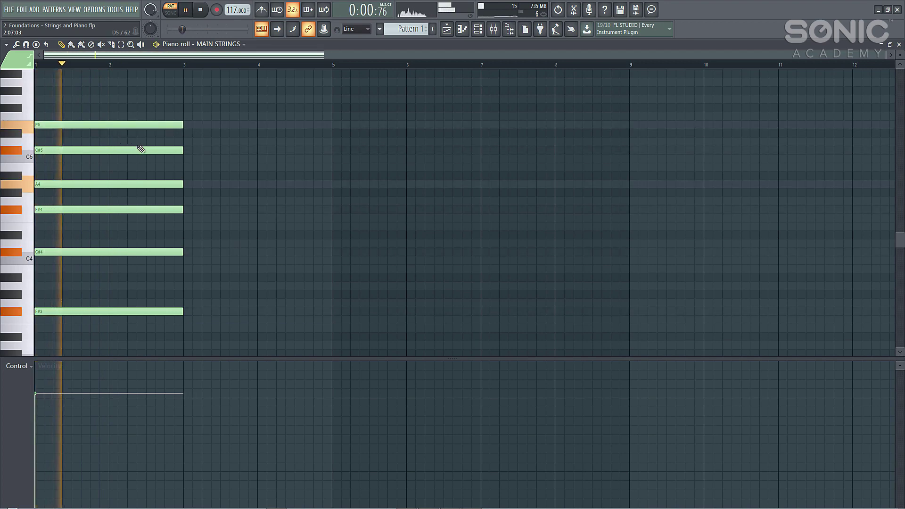
scroll(178, 165, "up", 1)
scroll(178, 164, "up", 1)
key("space")
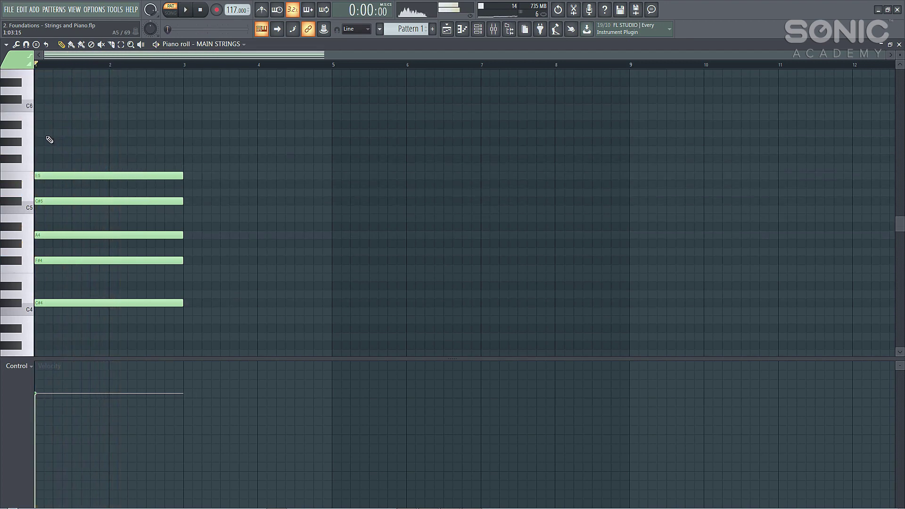
left_click(47, 134)
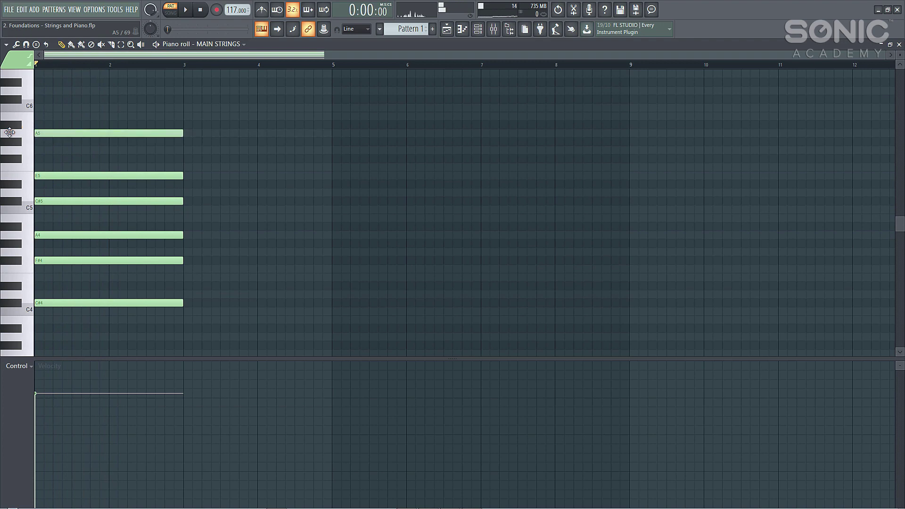
key("space")
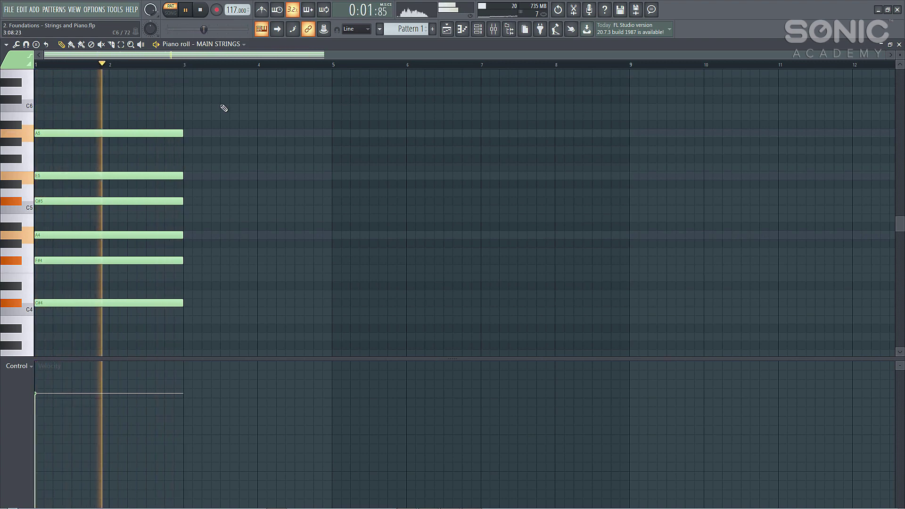
key("space")
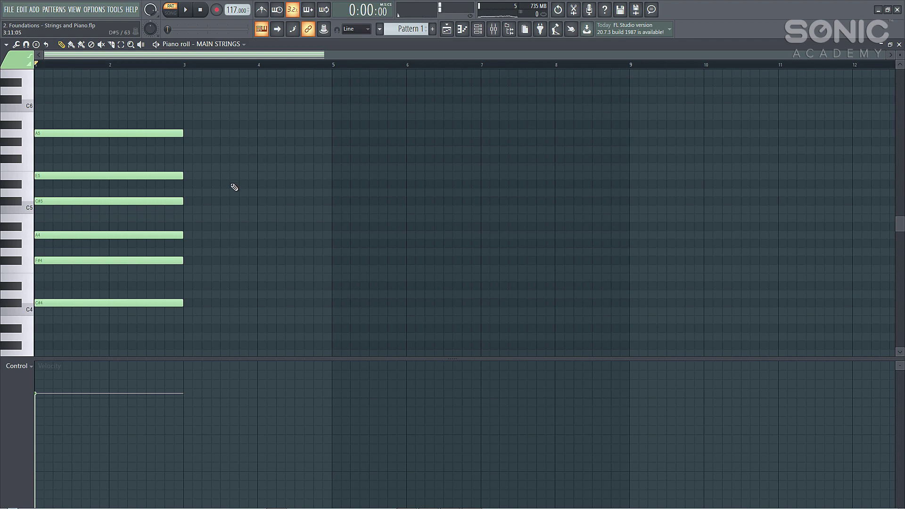
Start the second chord at bar 3 with two-bar A3 and E4 notes, correcting misplaced pitches during playback
scroll(247, 241, "down", 5)
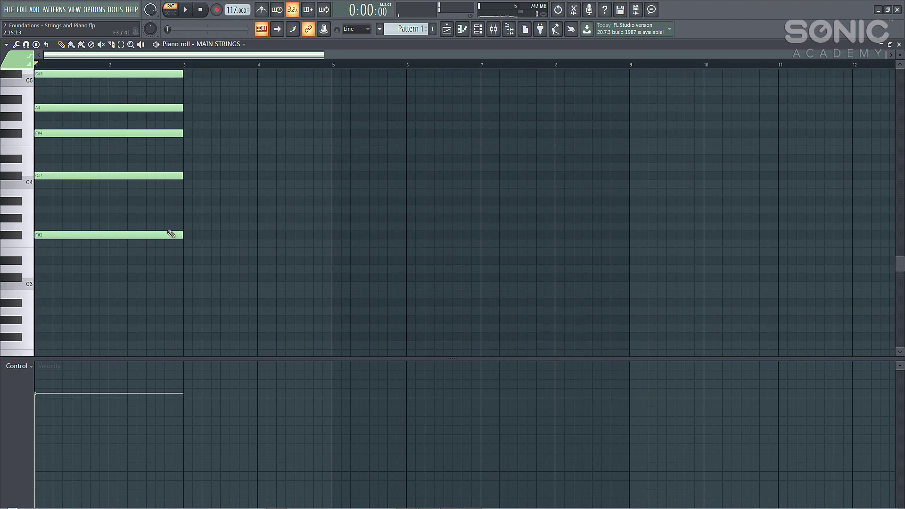
left_click(185, 202)
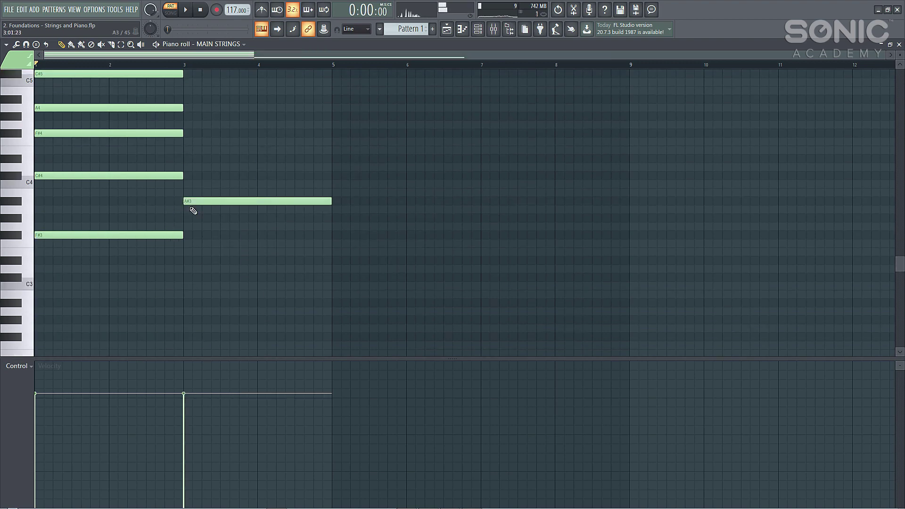
right_click(191, 202)
left_click(189, 210)
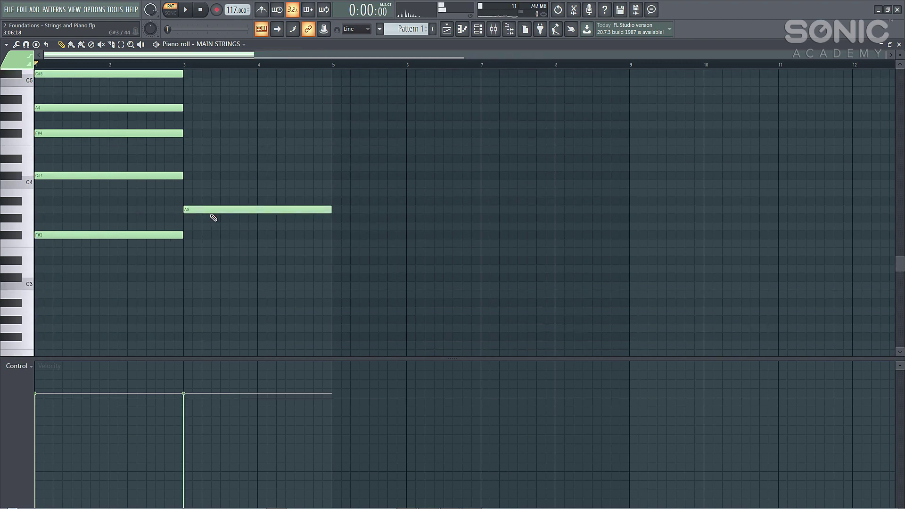
key("space")
left_click(186, 158)
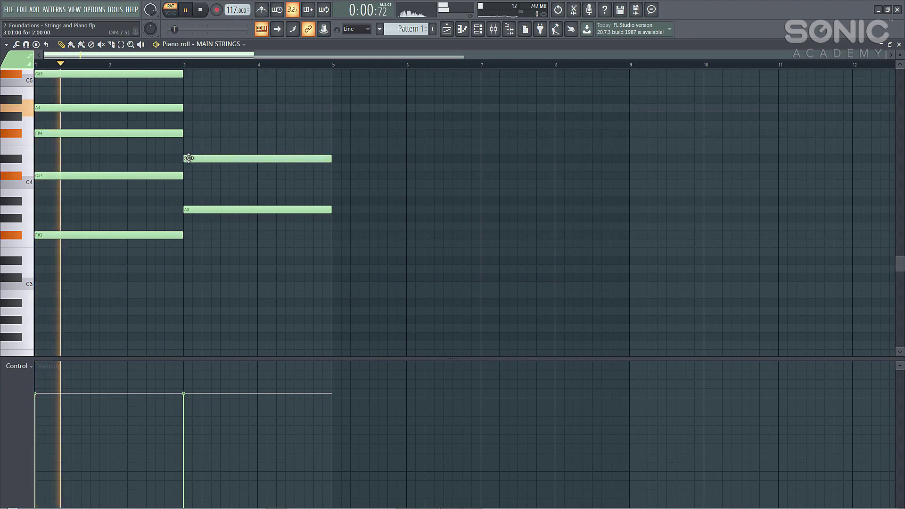
left_click_drag(191, 158, 195, 150)
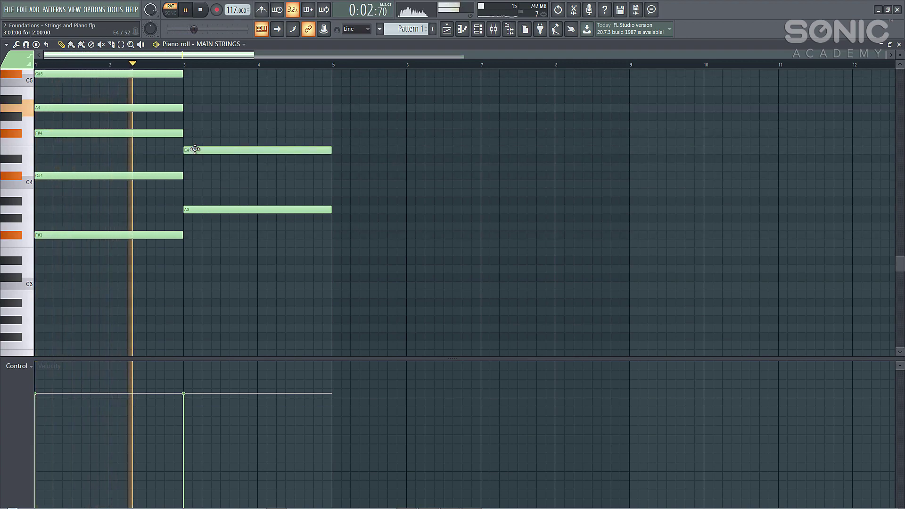
Add a two-bar A4 note to the second chord and play the pattern from bar 3
left_click(187, 108)
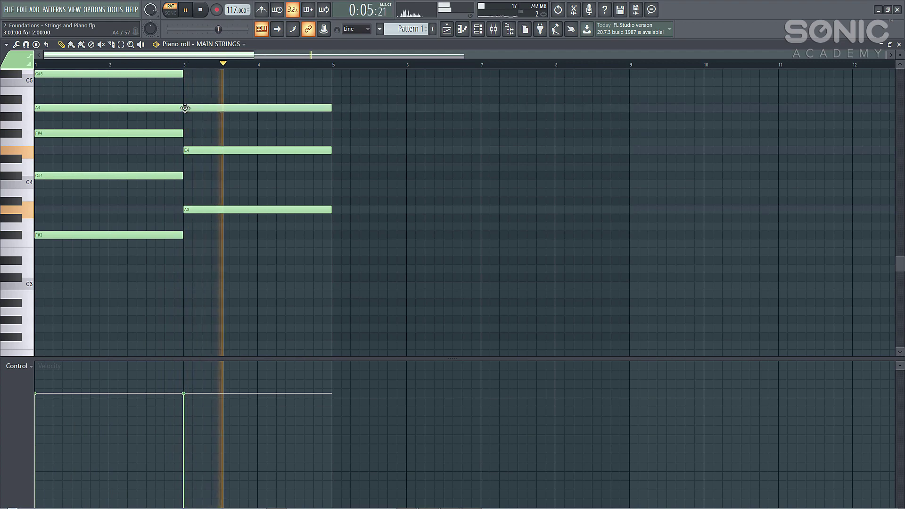
key("space")
left_click(187, 66)
key("space")
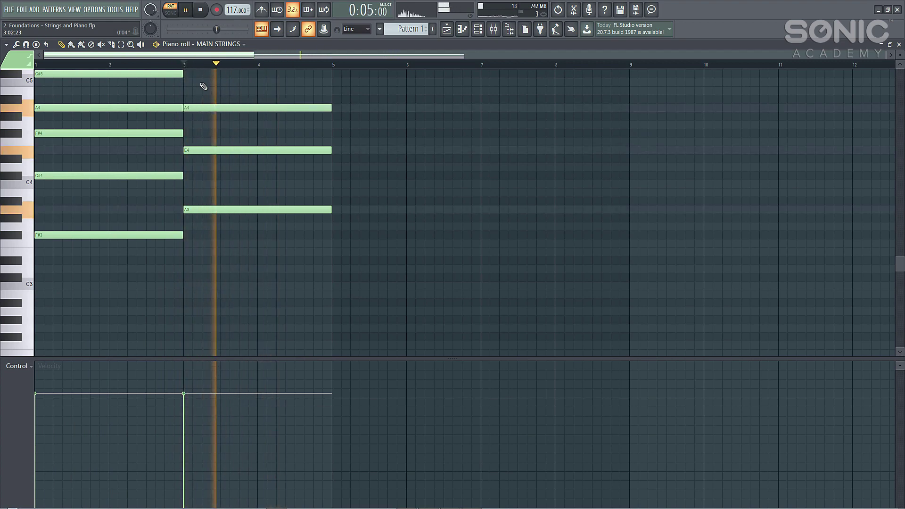
key("space")
Add two-bar B4 and C#5 notes to the second chord, both aligned to the start of bar 3
scroll(238, 134, "up", 3)
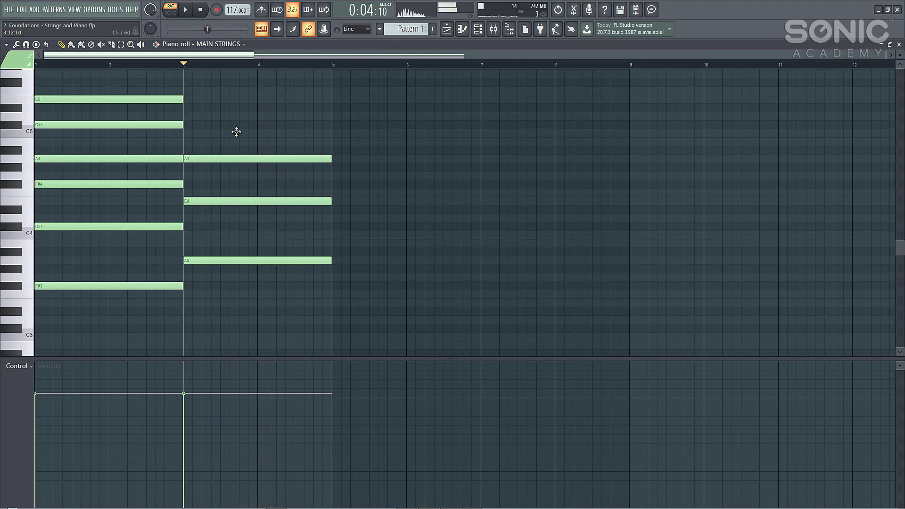
left_click(187, 143)
key("space")
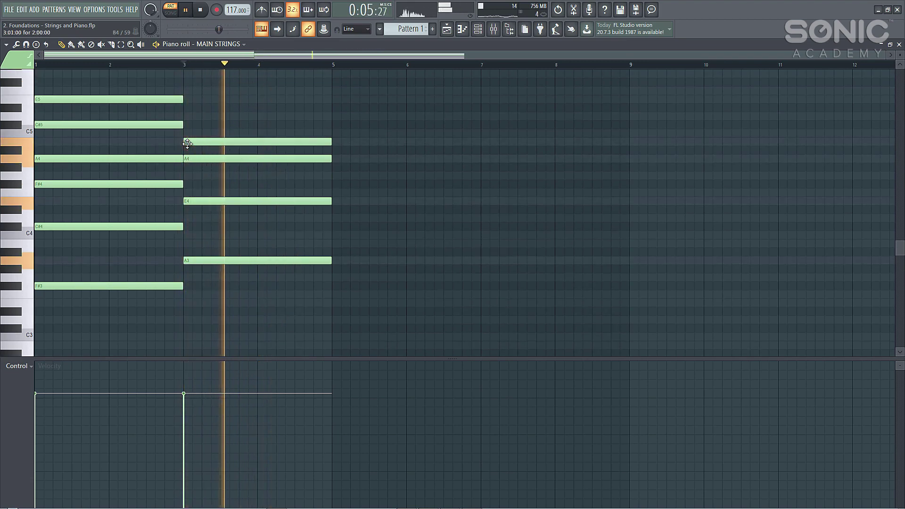
left_click(191, 124)
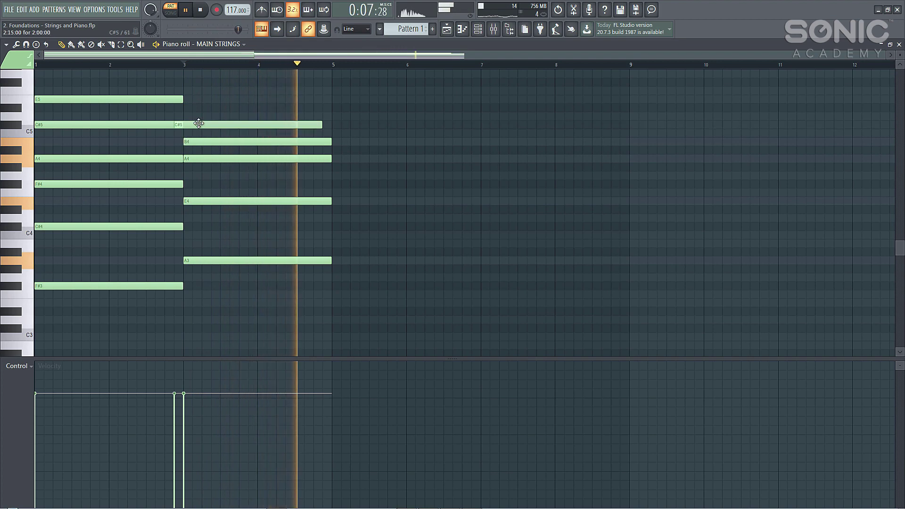
left_click_drag(199, 124, 208, 123)
Complete the second chord with two-bar E5 and B5 notes at bar 3 and play the pattern back
scroll(216, 155, "up", 2)
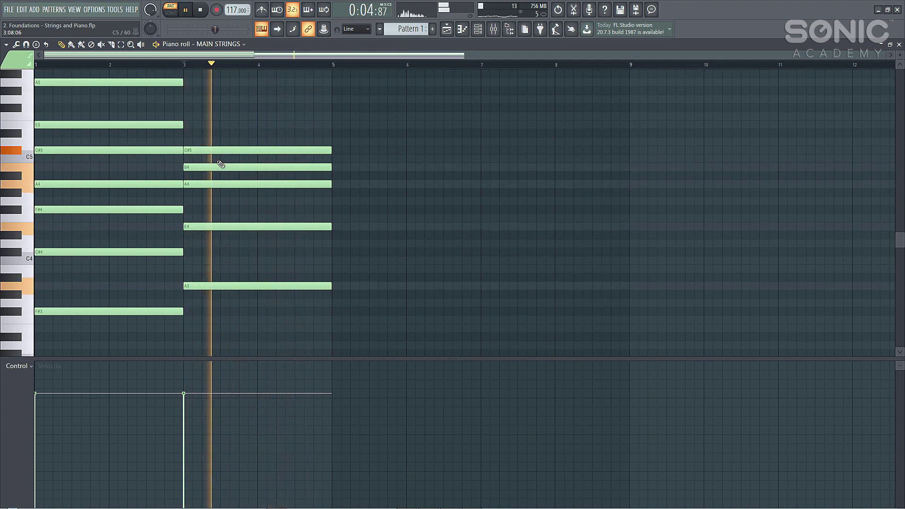
left_click(193, 116)
left_click_drag(193, 117, 184, 125)
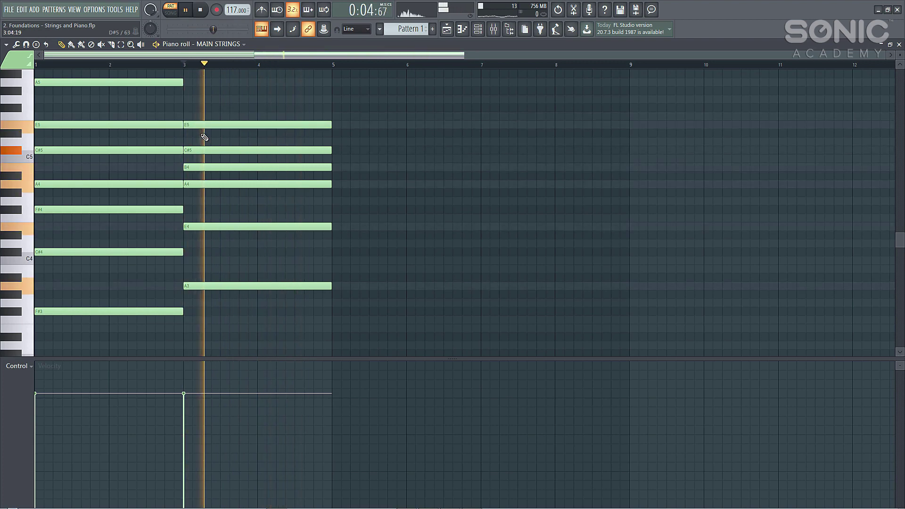
scroll(207, 67, "up", 4)
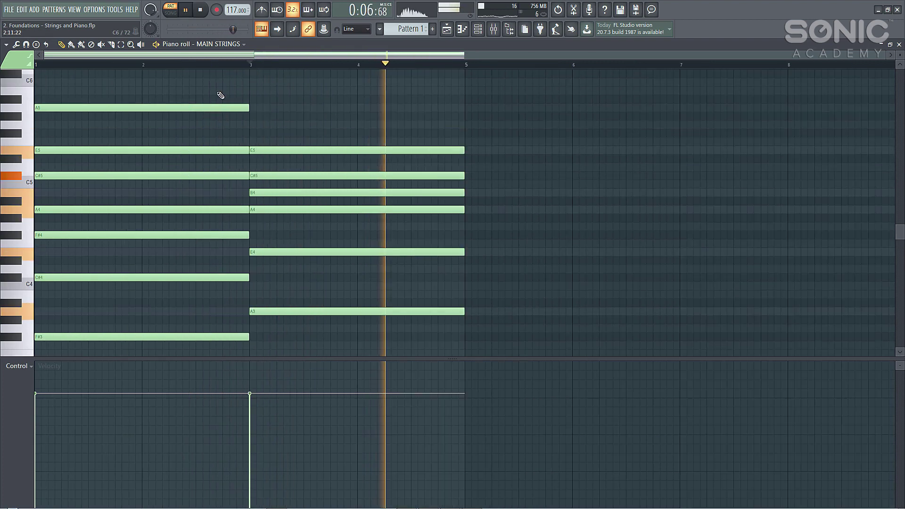
left_click(255, 90)
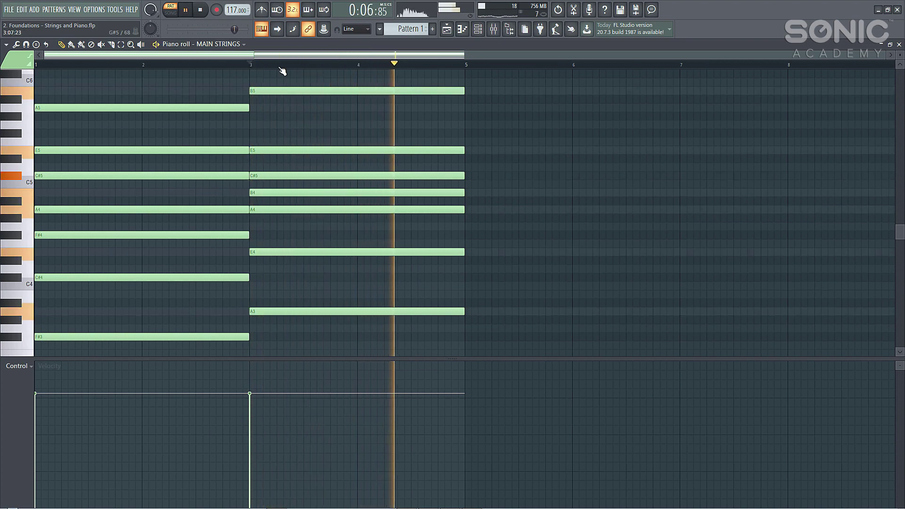
key("space")
key("space")
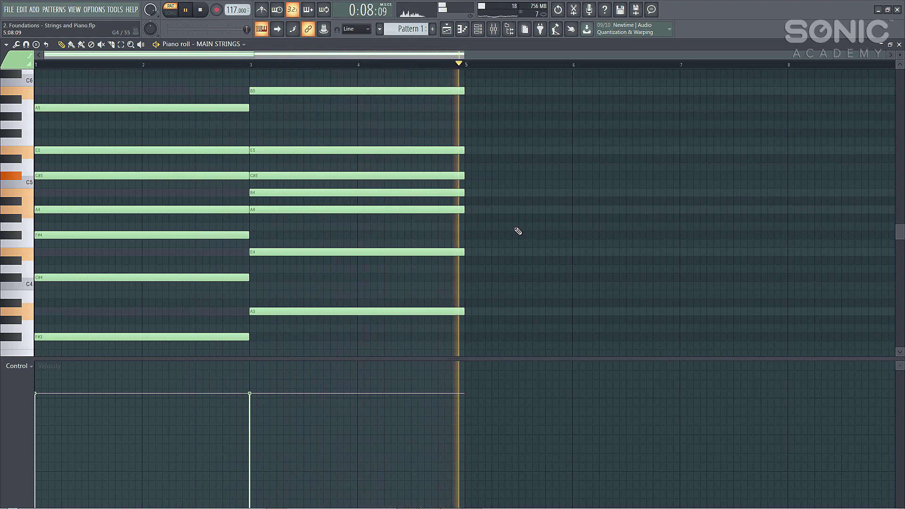
Start the third chord with two-bar D3 and A3 notes at bar 5 and play the pattern from bar 5
scroll(518, 231, "down", 3)
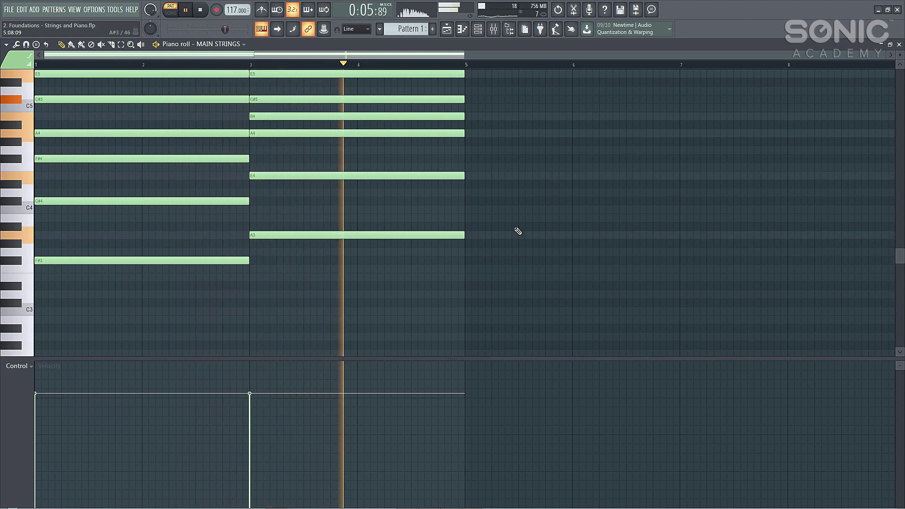
key("space")
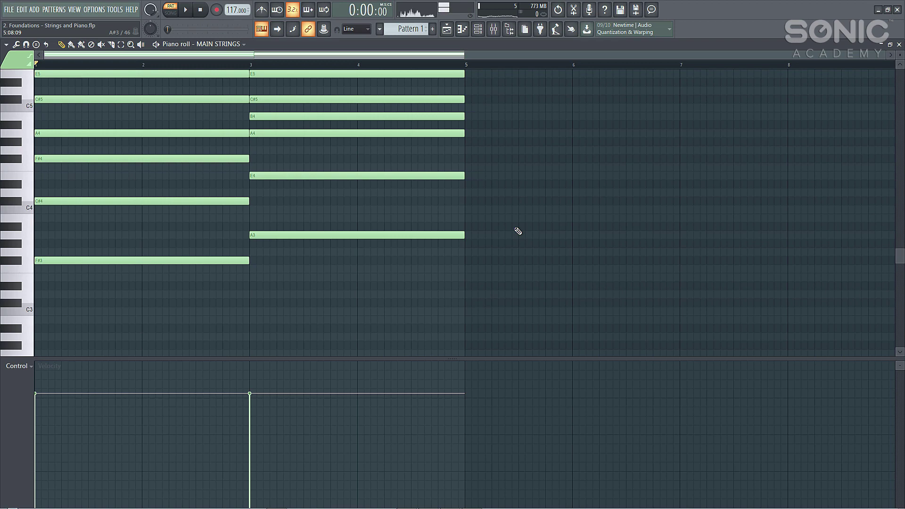
left_click(467, 285)
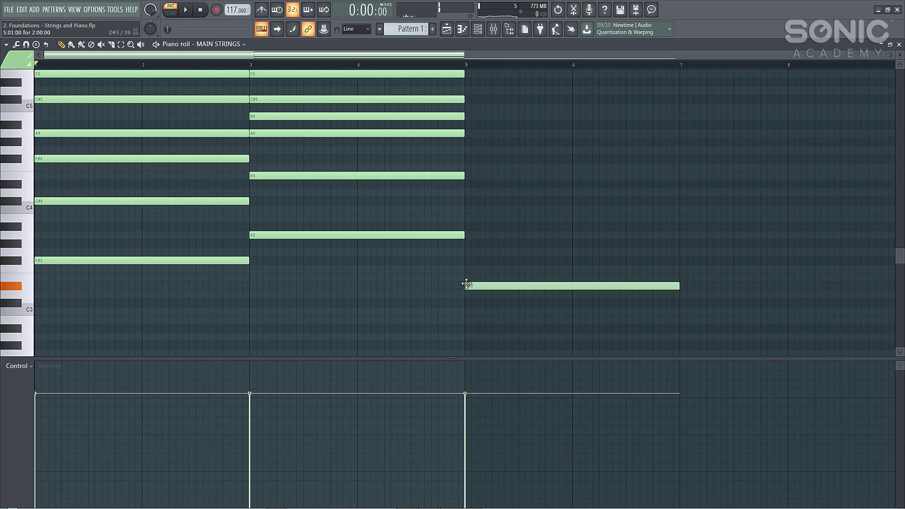
left_click_drag(466, 283, 486, 295)
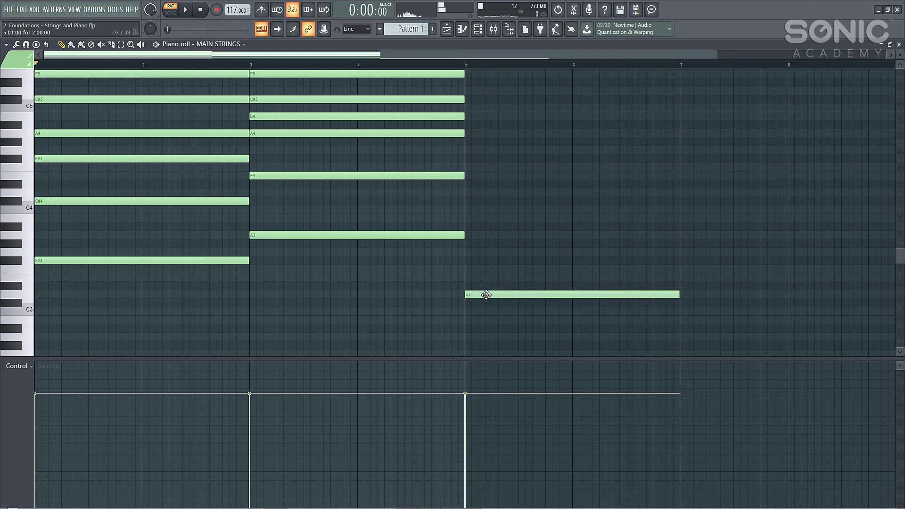
left_click(473, 235)
left_click(465, 64)
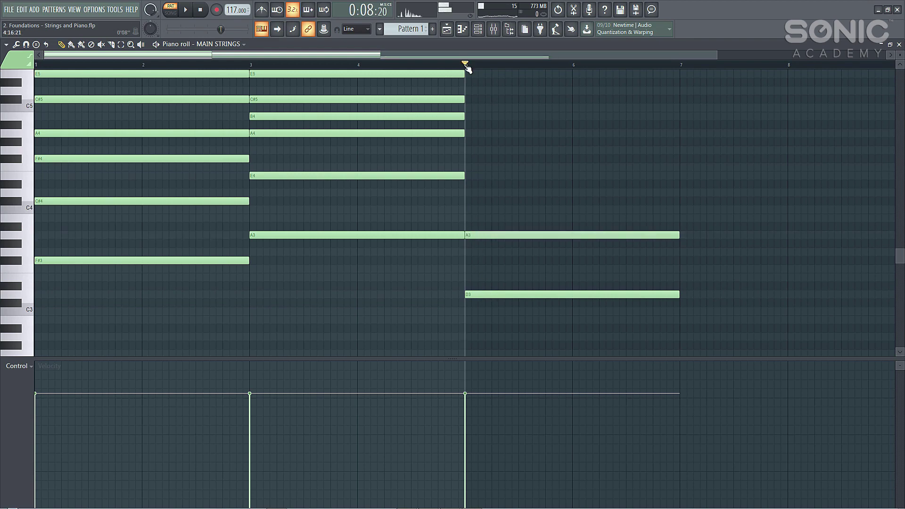
key("space")
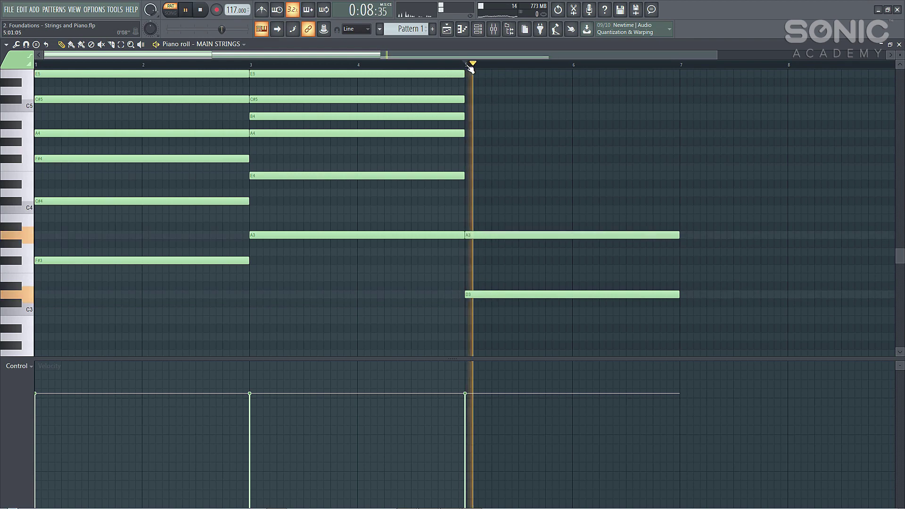
Add two-bar D4 and A4 notes to the third chord at bar 5, auditioning the chord from bar 5
left_click(469, 193)
key("space")
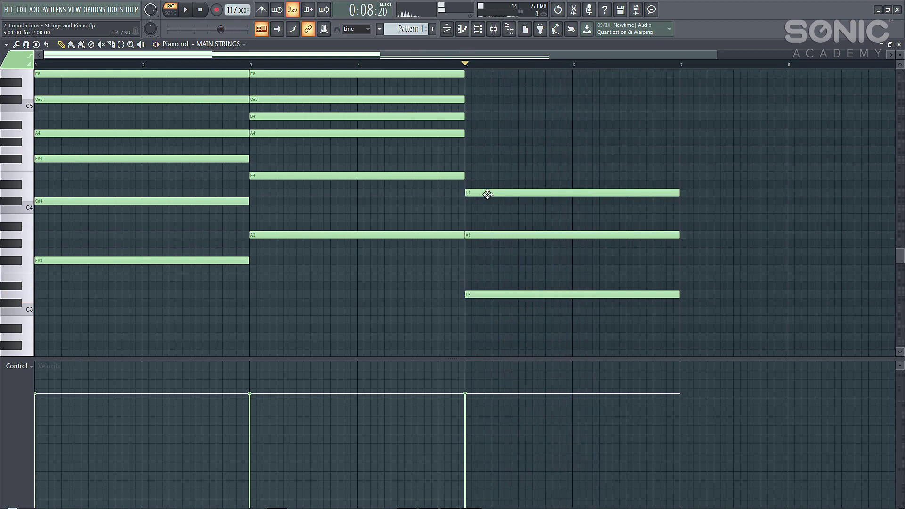
key("space")
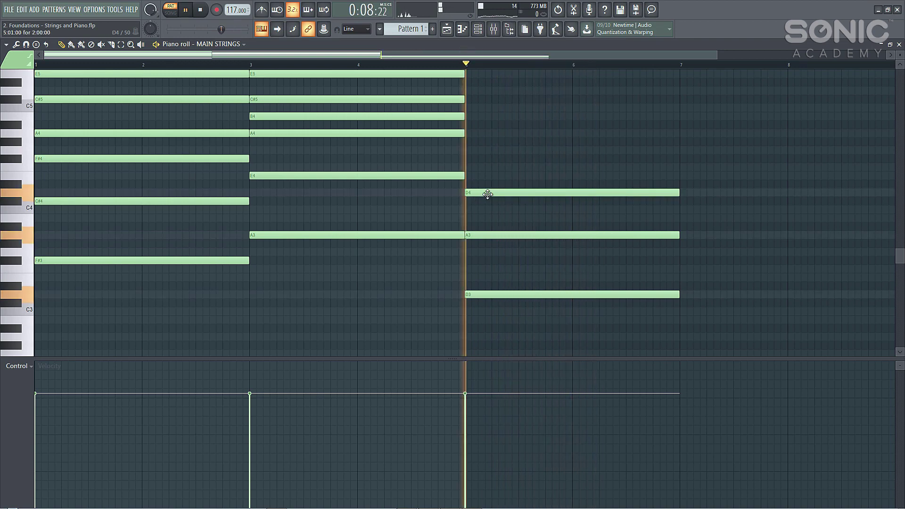
left_click(470, 134)
key("space")
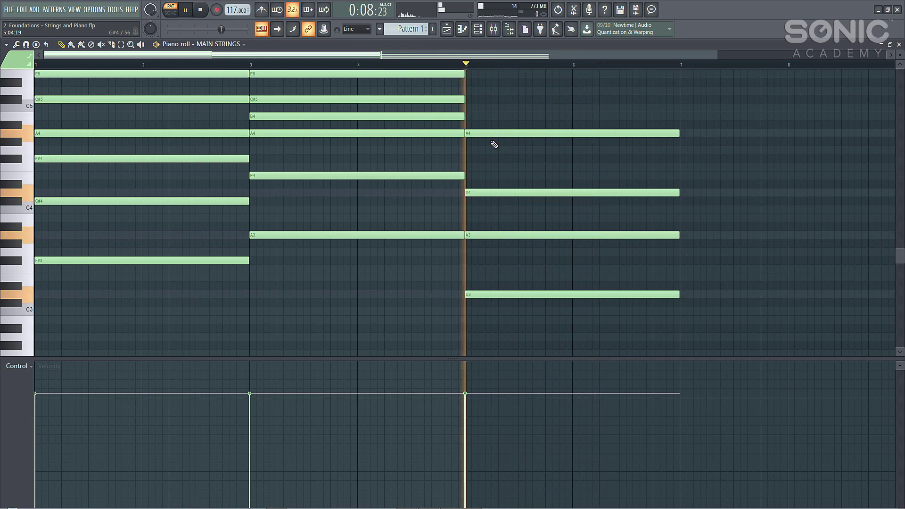
Layer two-bar C#5 and E5 notes onto the third chord, replaying from bar 5 after each addition
scroll(494, 144, "up", 3)
left_click(466, 150)
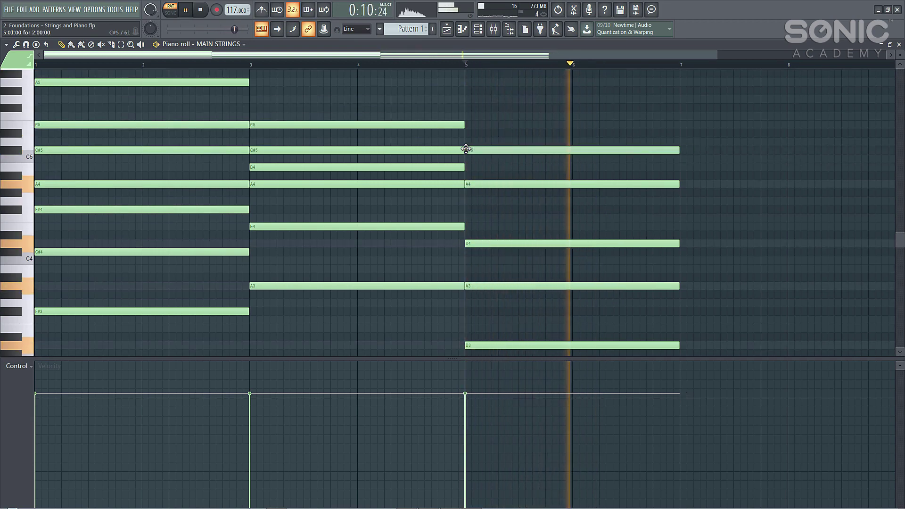
key("space")
key("space")
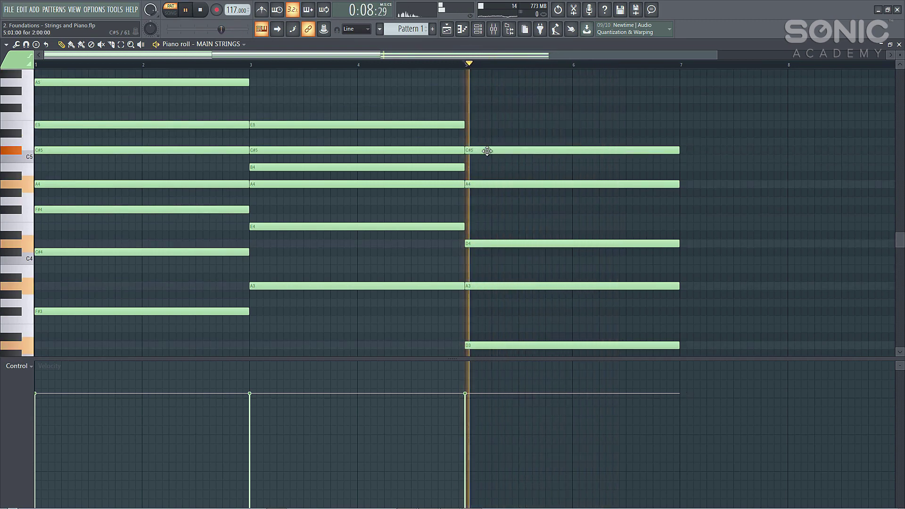
scroll(486, 151, "up", 3)
left_click(477, 176)
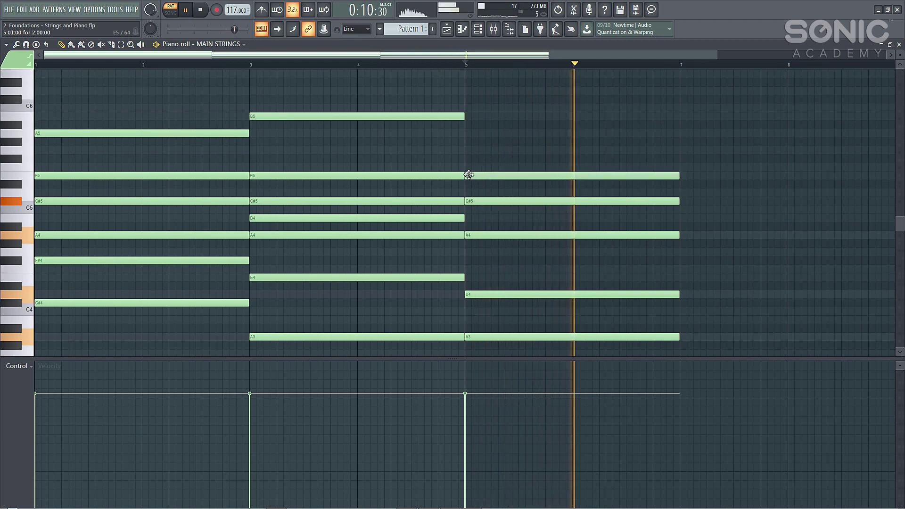
key("space")
key("space")
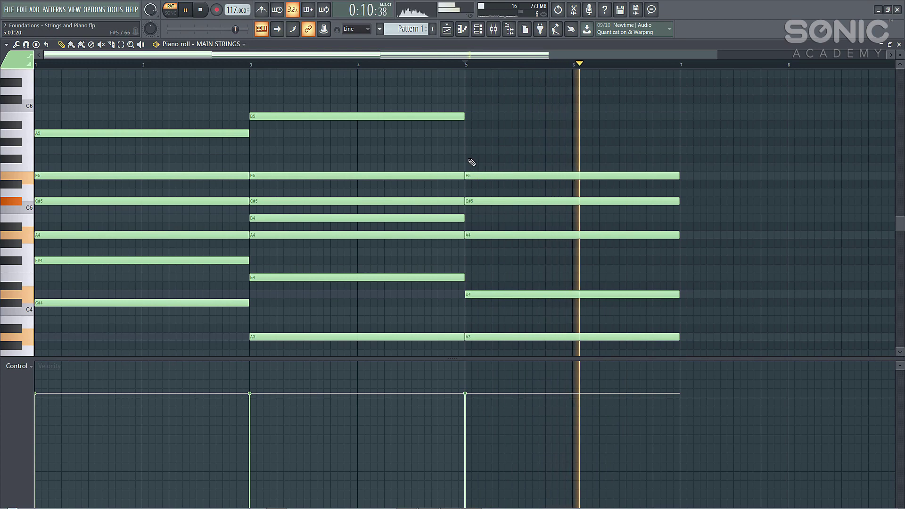
Add two-bar F#5 and A5 notes to the third chord and replay it from bar 5 after each one
left_click(488, 159)
key("space")
key("space")
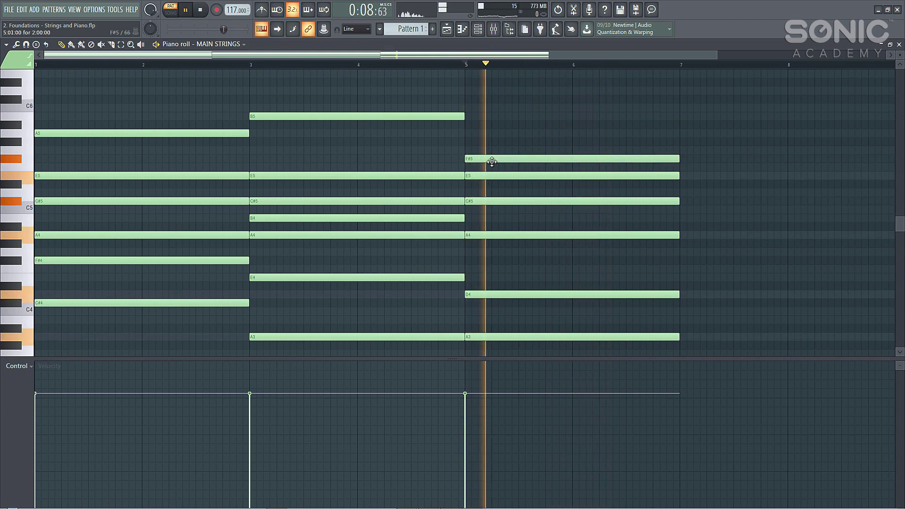
left_click(476, 142)
left_click_drag(490, 132, 490, 131)
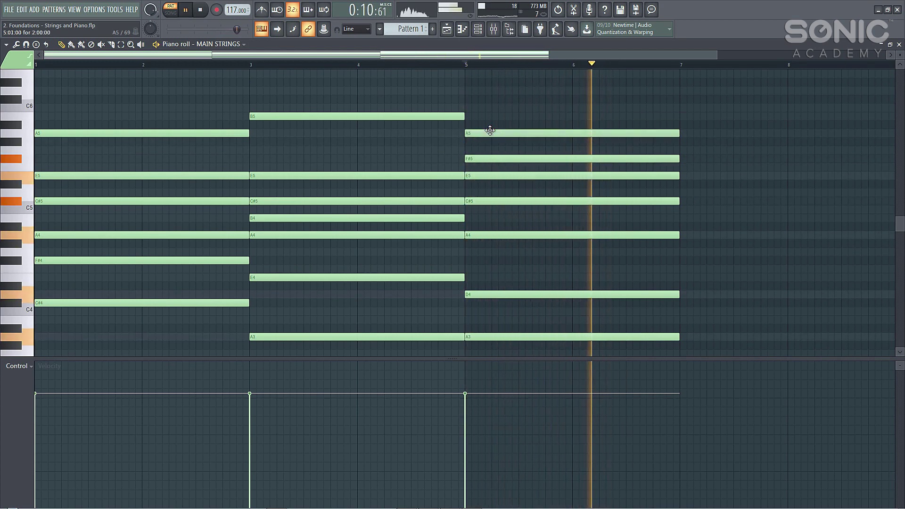
key("space")
key("space")
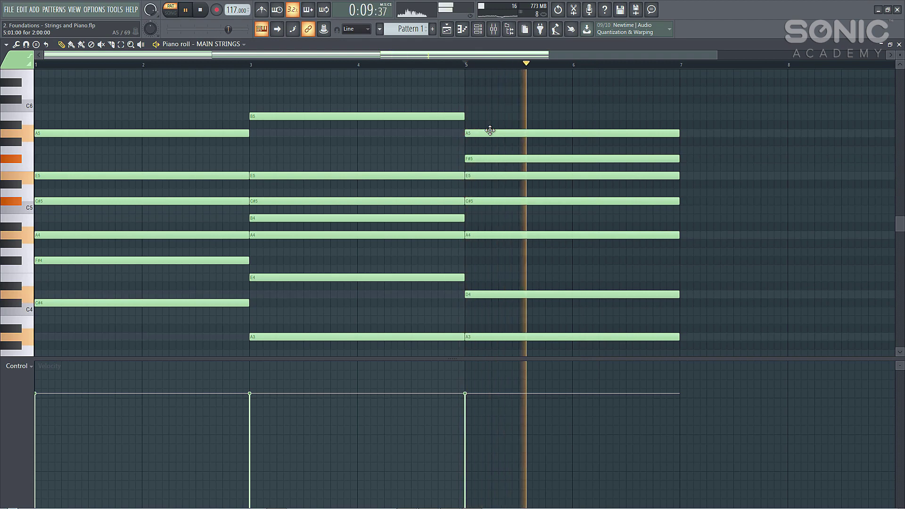
Complete the third chord with high two-bar A6 and C#7 notes at bar 5 and play it back
scroll(492, 133, "up", 3)
key("space")
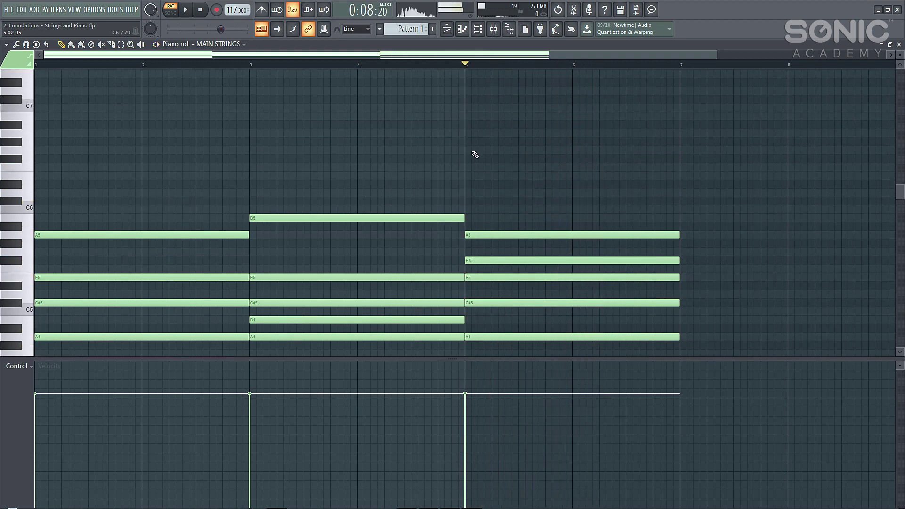
left_click(463, 134)
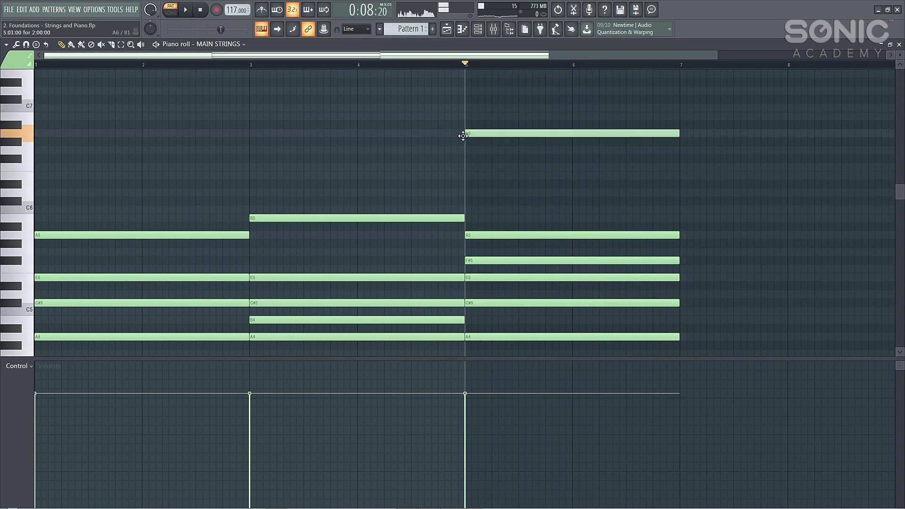
scroll(483, 136, "up", 3)
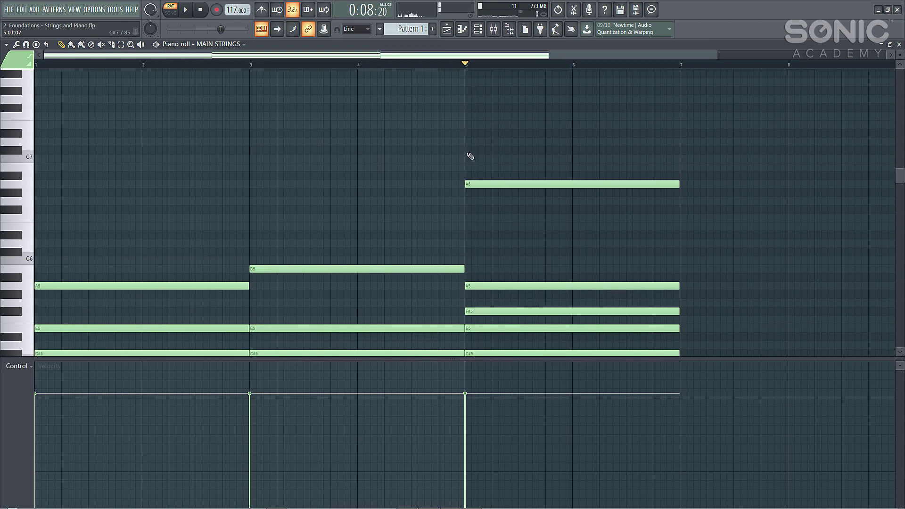
left_click(466, 150)
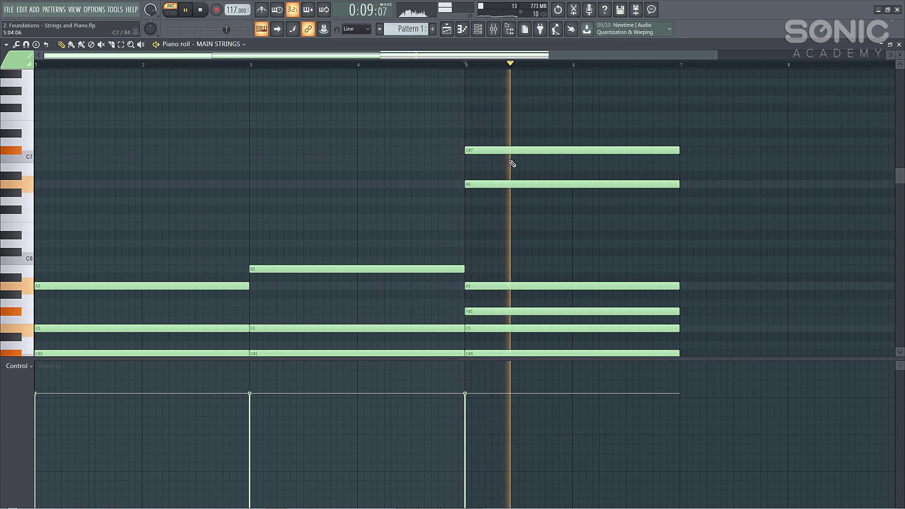
scroll(511, 162, "down", 4)
key("space")
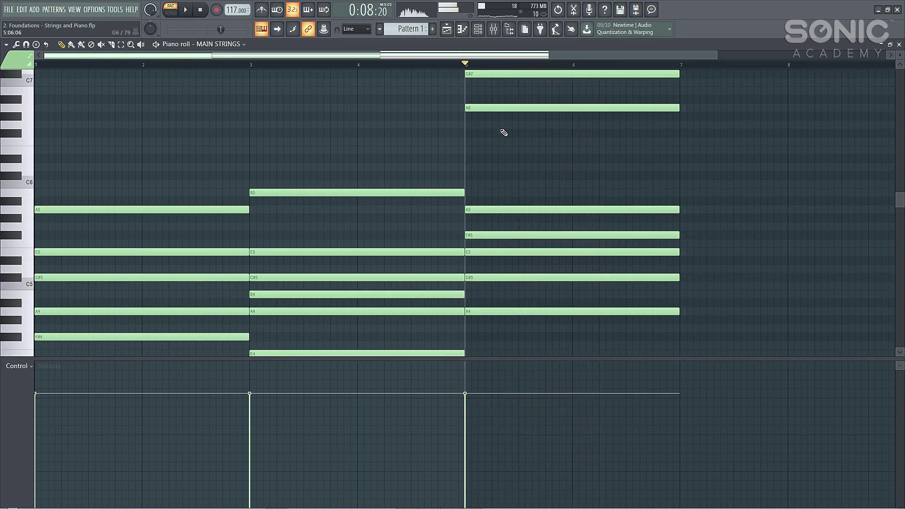
key("space")
scroll(531, 182, "up", 1)
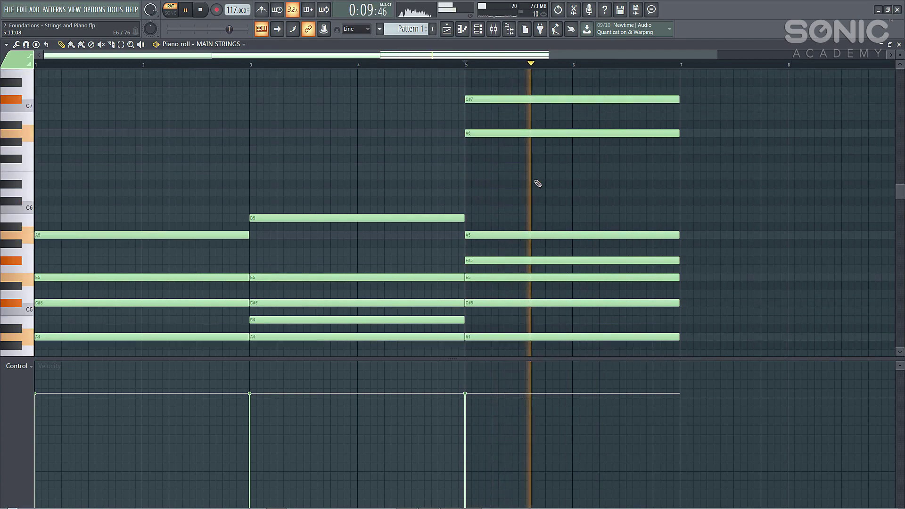
Play the three-chord progression from the start and enlarge the note grid by shrinking the velocity lane
scroll(537, 183, "down", 4)
scroll(538, 182, "up", 4)
key("space")
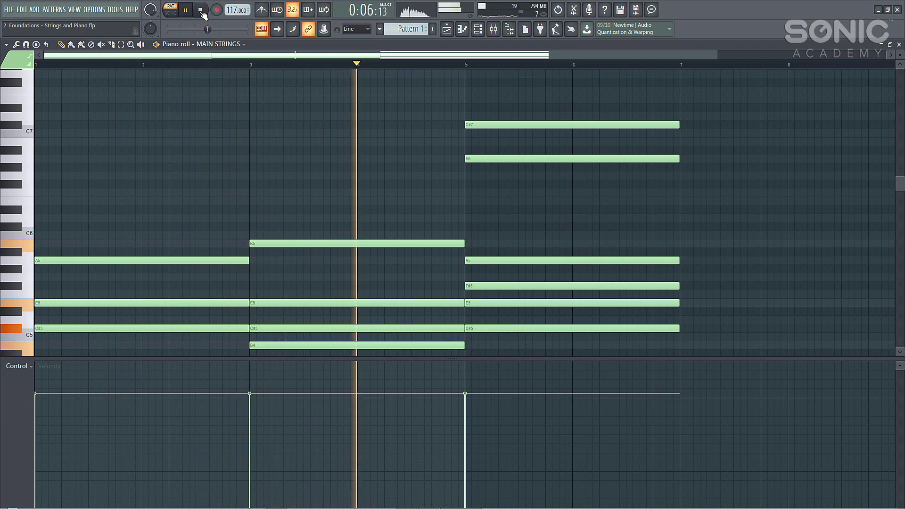
scroll(733, 202, "down", 1)
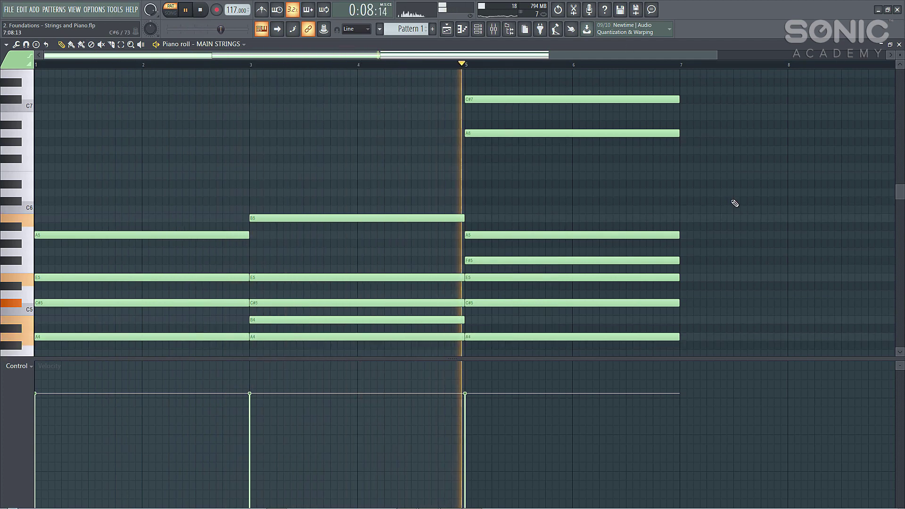
left_click_drag(601, 359, 588, 432)
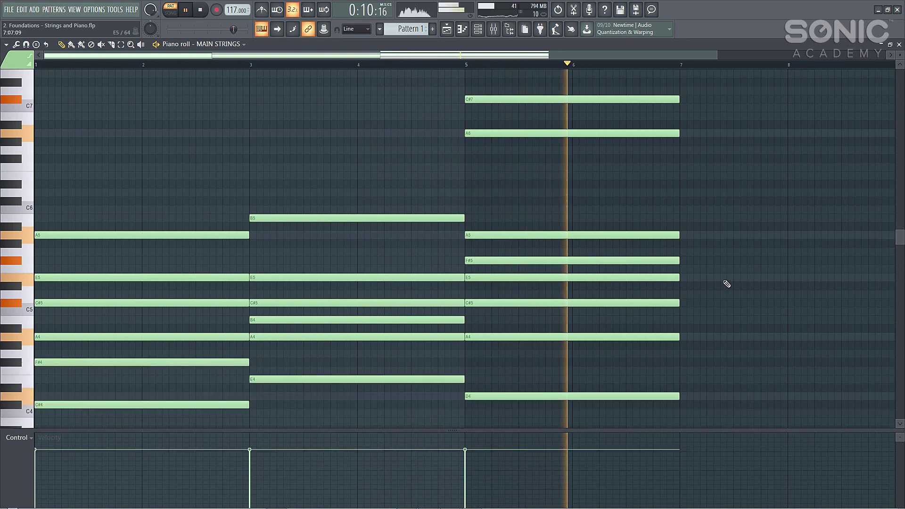
scroll(727, 283, "down", 2)
key("space")
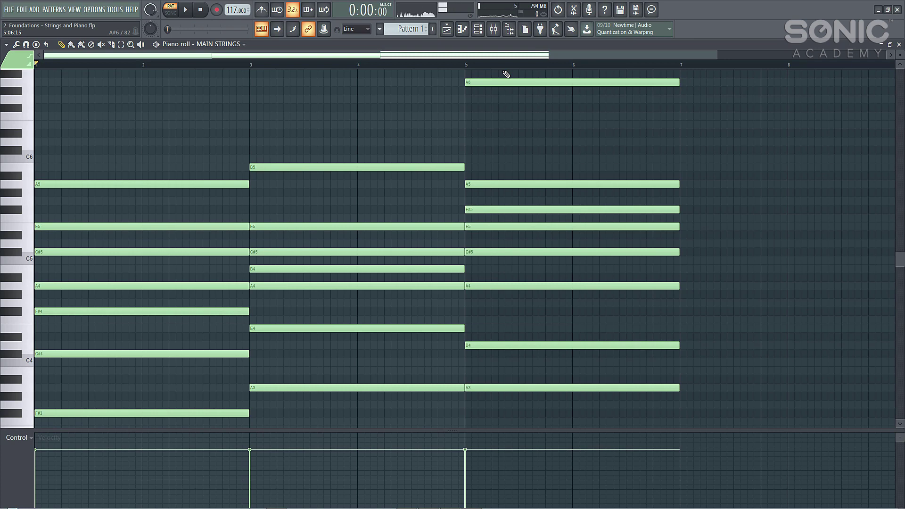
Start the fourth chord with two-bar C#3, G#3 and C#4 notes at bar 7 while the pattern plays
scroll(758, 252, "down", 5)
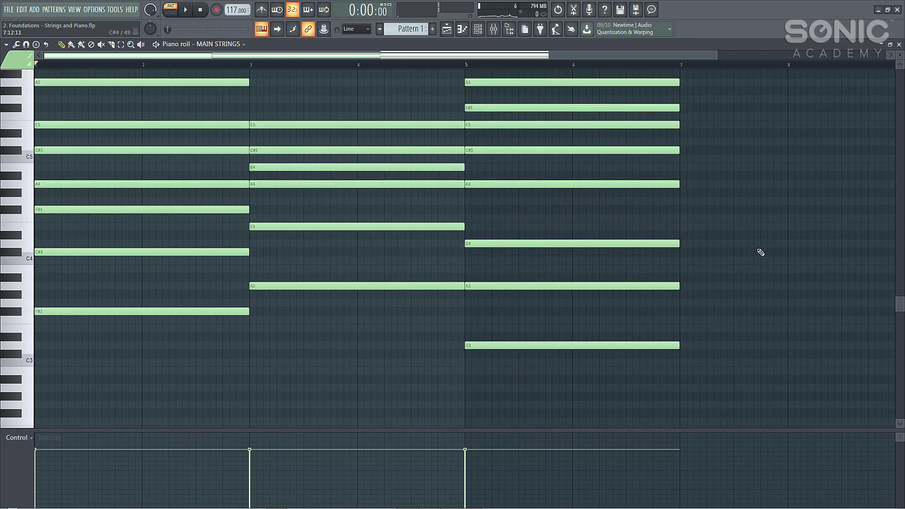
key("space")
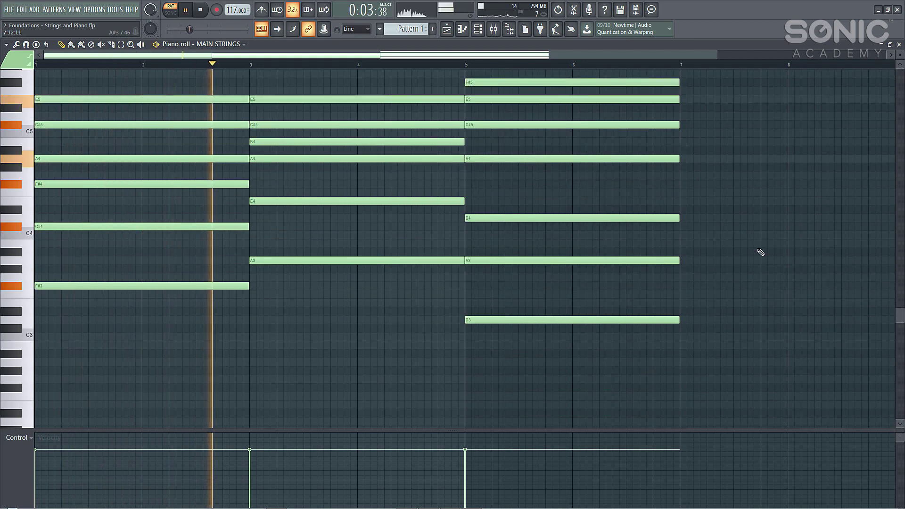
left_click(681, 329)
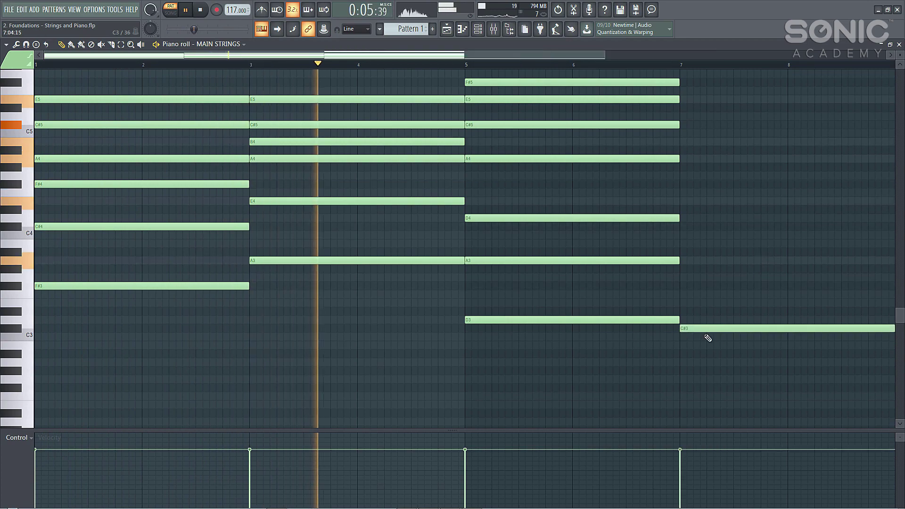
left_click(681, 269)
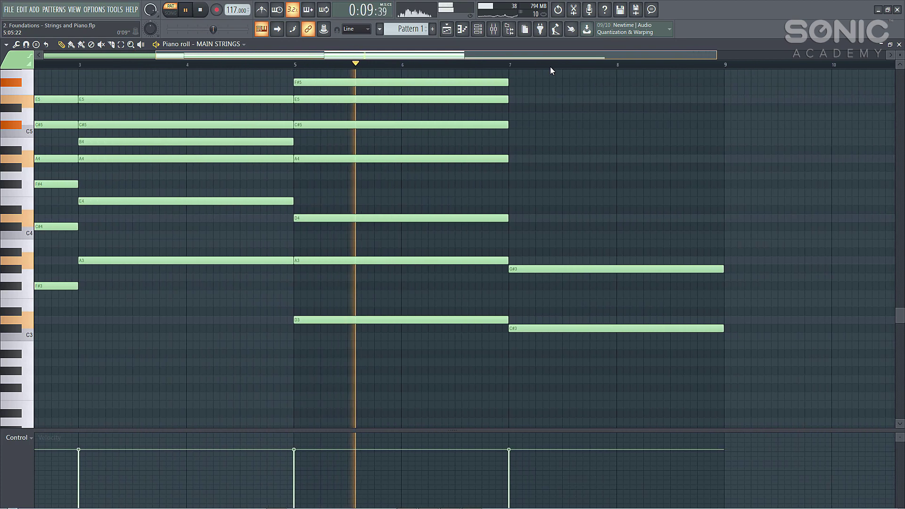
left_click(536, 228)
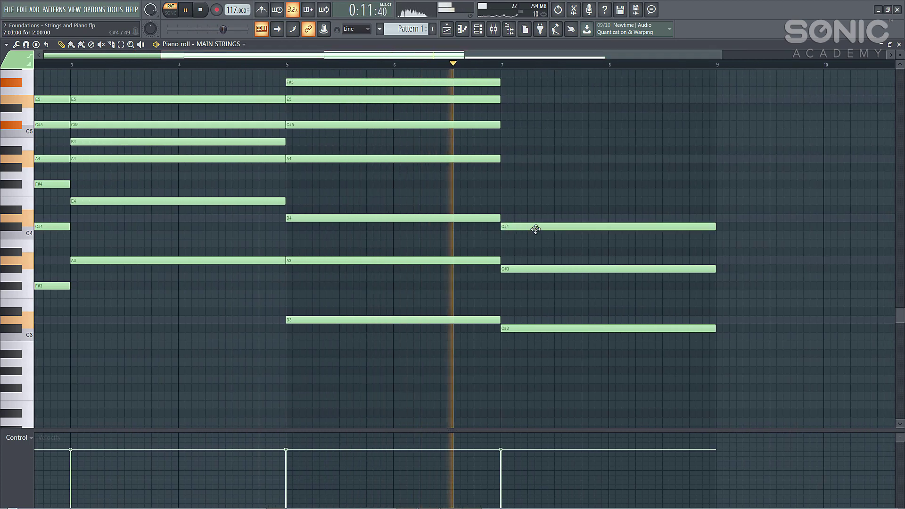
Add two-bar G#4, A4 and C#5 notes to the fourth chord, auditioning it from bar 7
scroll(537, 231, "up", 1)
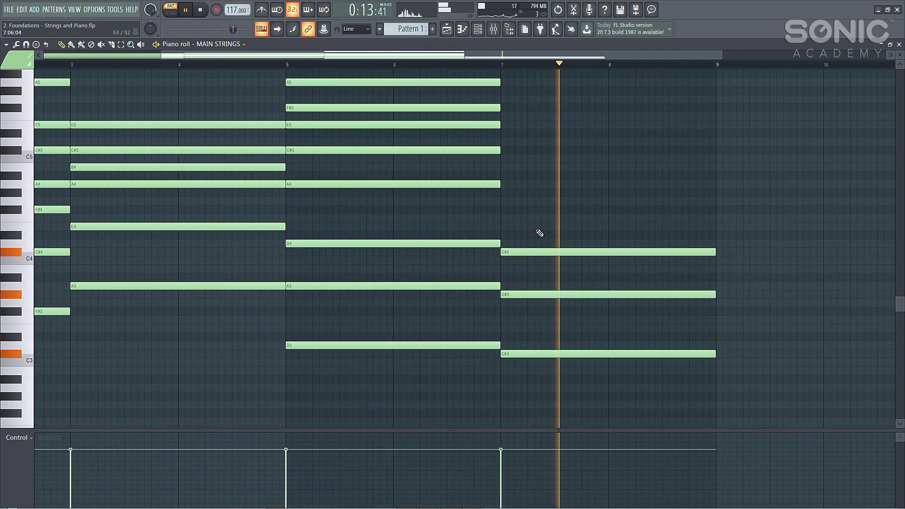
key("space")
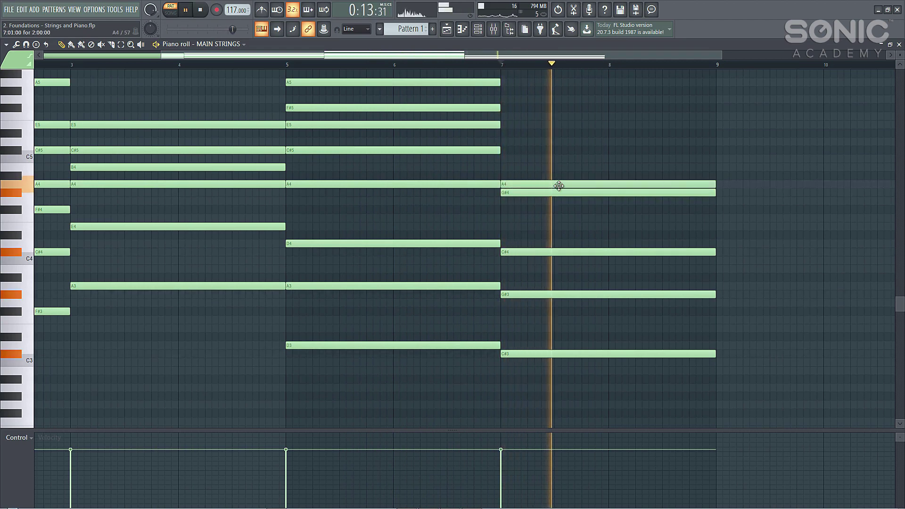
key("space")
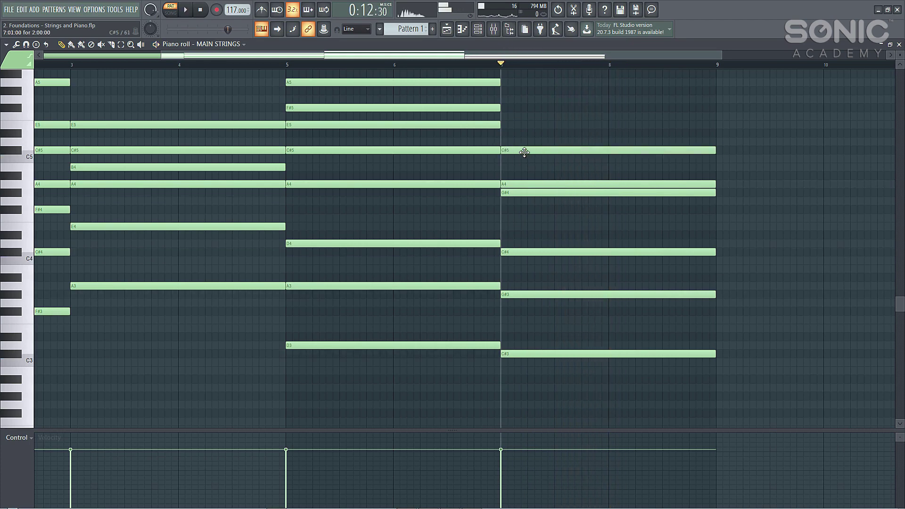
key("space")
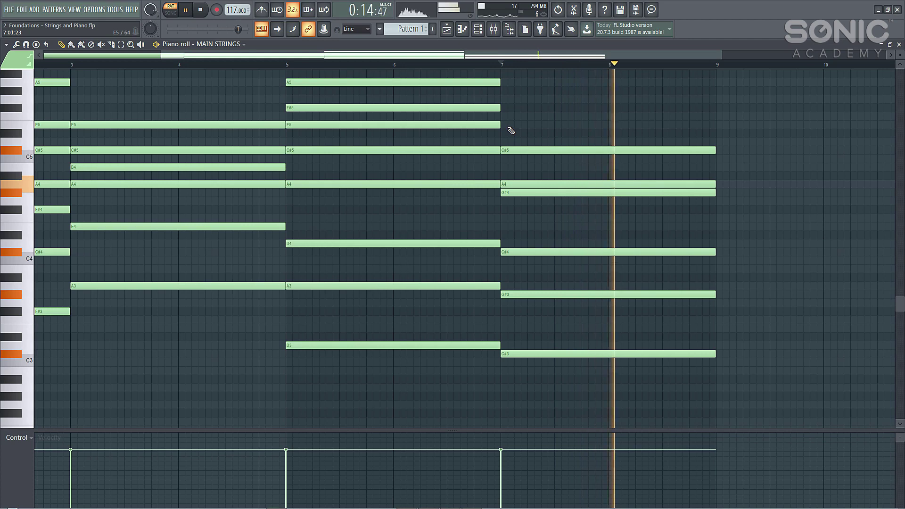
Add two-bar E5 and G#5 notes to the fourth chord at bar 7, playing it back after each note
key("space")
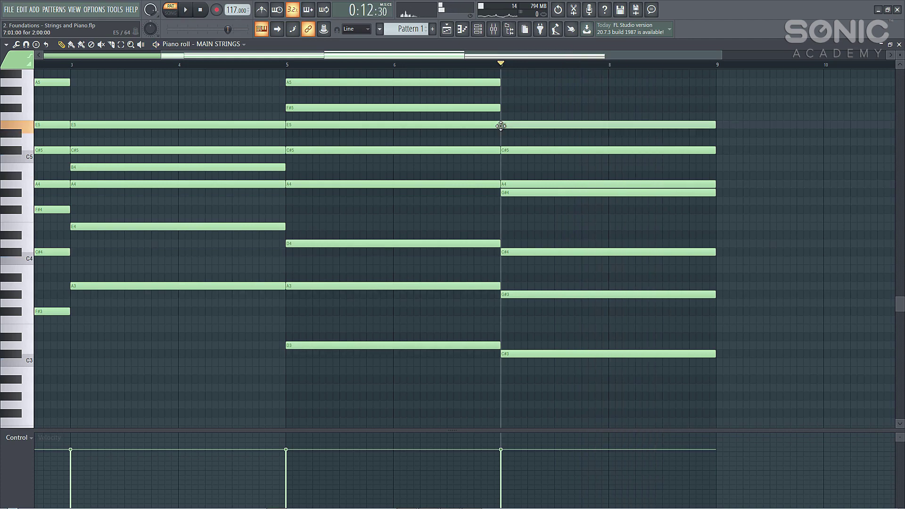
key("space")
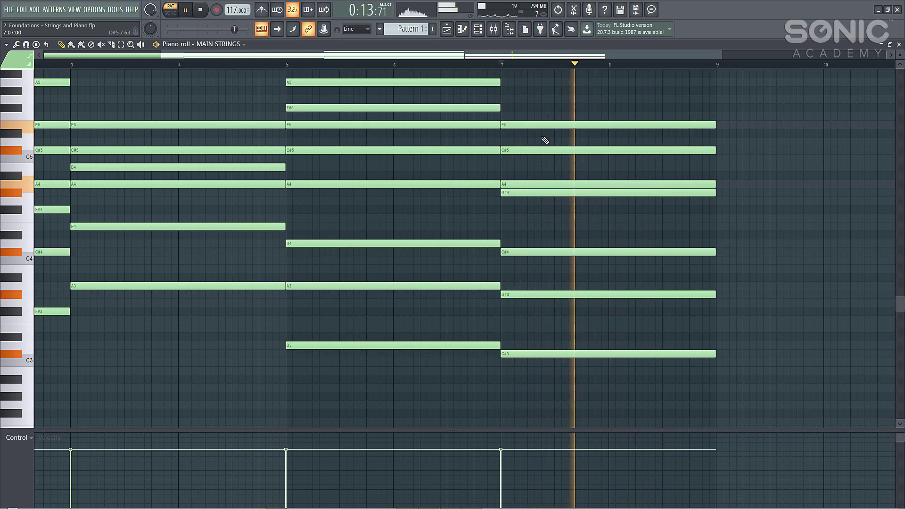
scroll(545, 140, "up", 1)
left_click(515, 117)
key("space")
key("space")
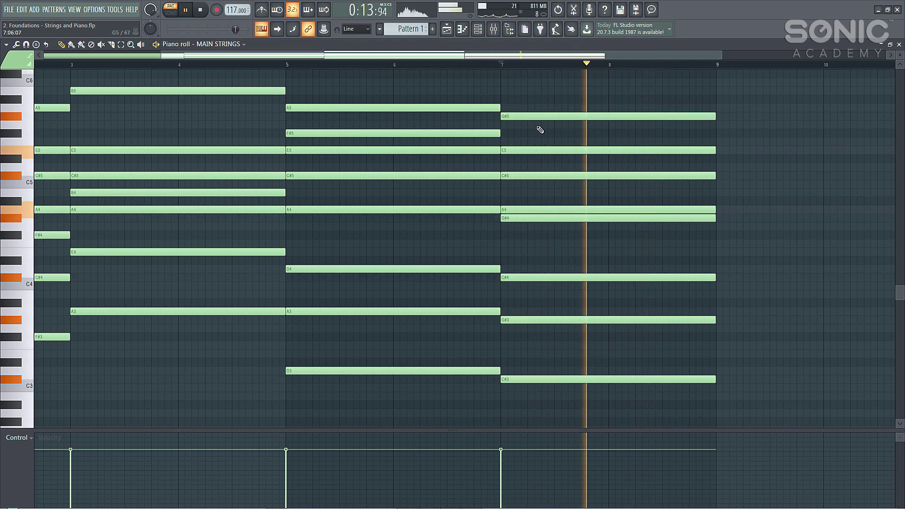
Complete the fourth chord with high two-bar G#6 and B6 notes at bar 7 and play it back
scroll(578, 93, "up", 2)
scroll(542, 101, "up", 2)
left_click(509, 119)
key("space")
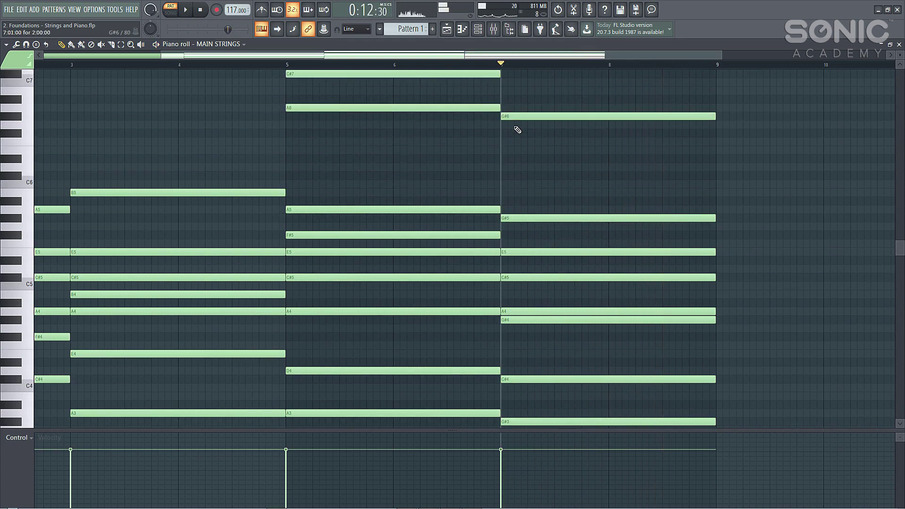
scroll(512, 137, "up", 2)
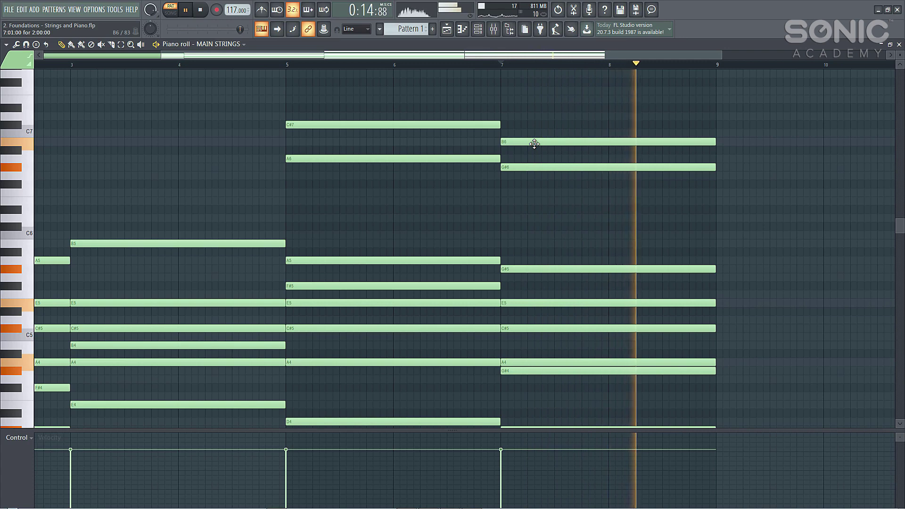
key("space")
key("space")
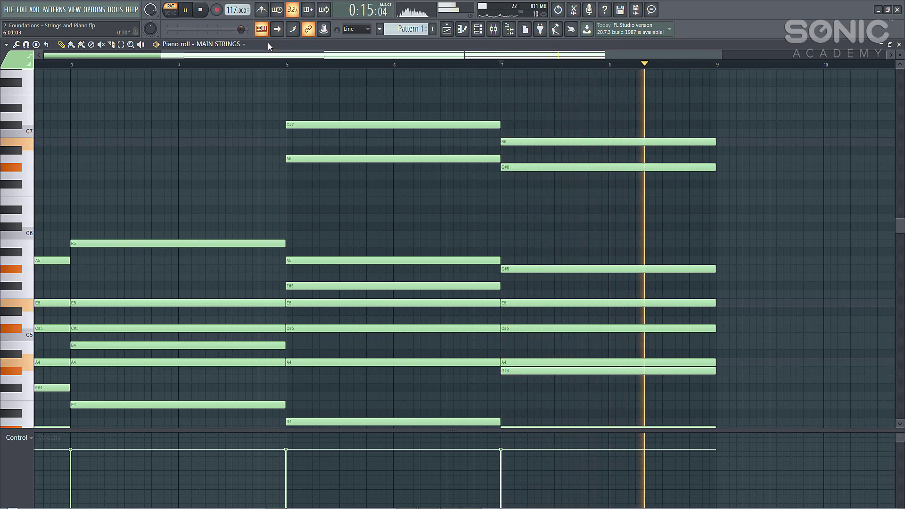
Play the full four-chord progression from the start and examine its low and high notes across all eight bars
left_click(201, 11)
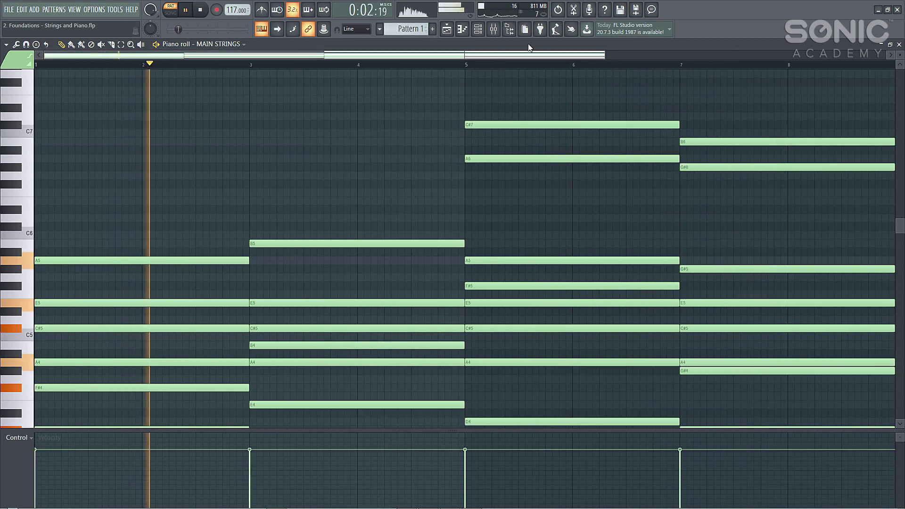
left_click_drag(606, 57, 679, 59)
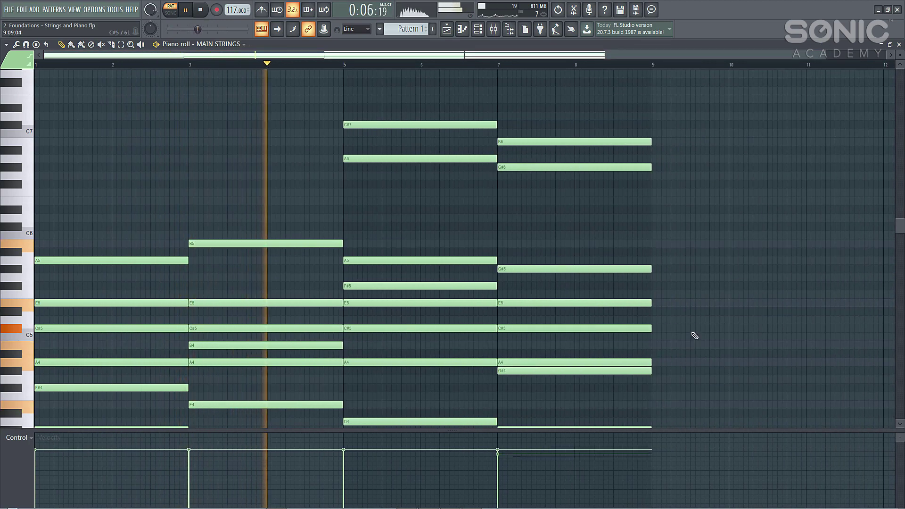
scroll(694, 335, "down", 4)
scroll(695, 335, "down", 2)
scroll(695, 335, "up", 1)
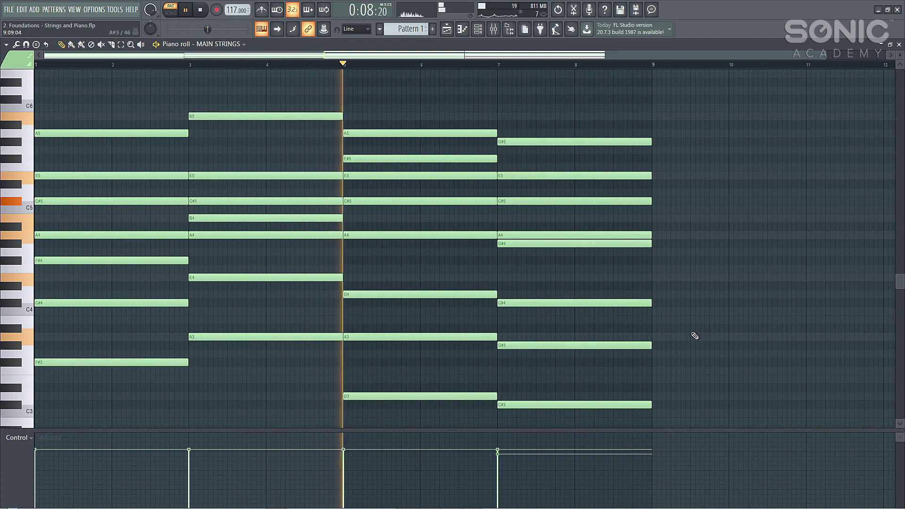
scroll(695, 335, "up", 1)
scroll(695, 335, "up", 6)
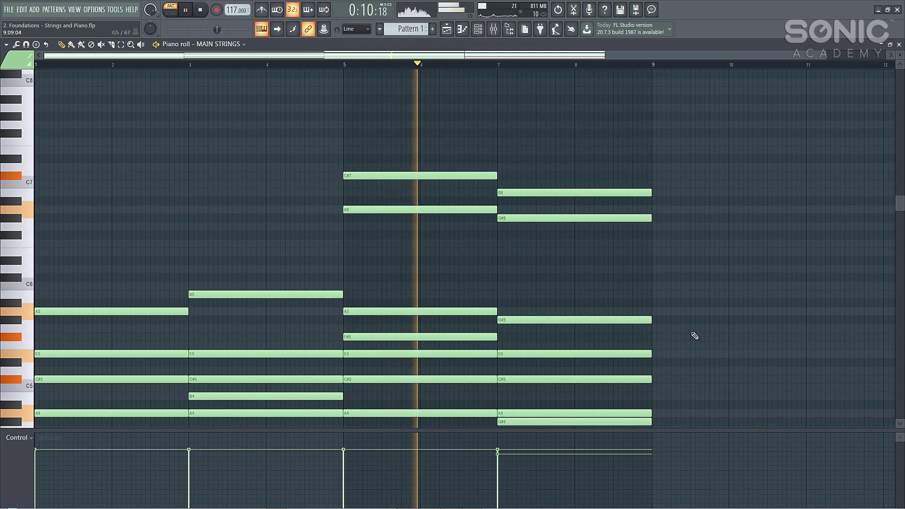
scroll(694, 335, "down", 7)
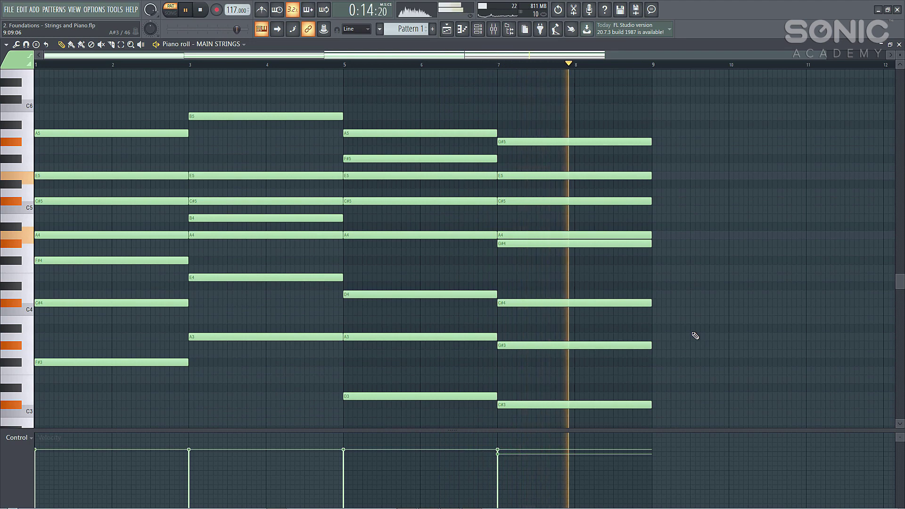
scroll(695, 335, "up", 4)
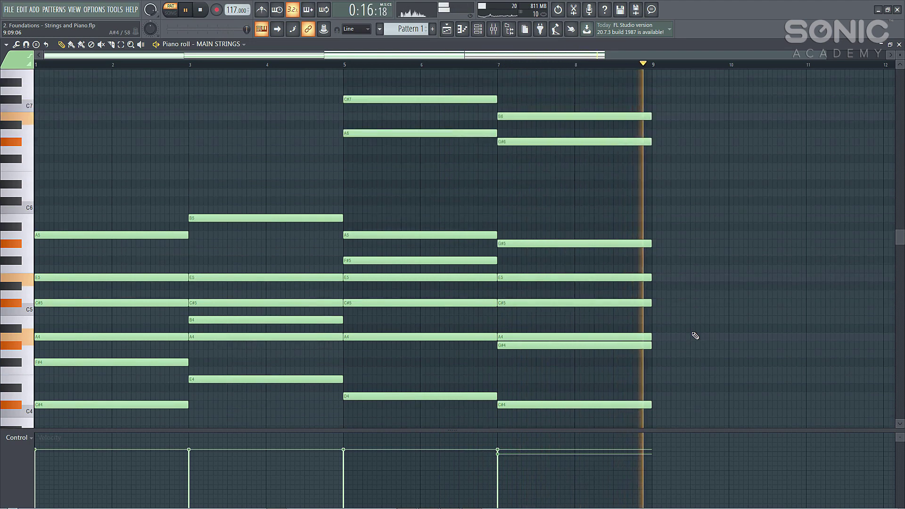
scroll(695, 335, "up", 4)
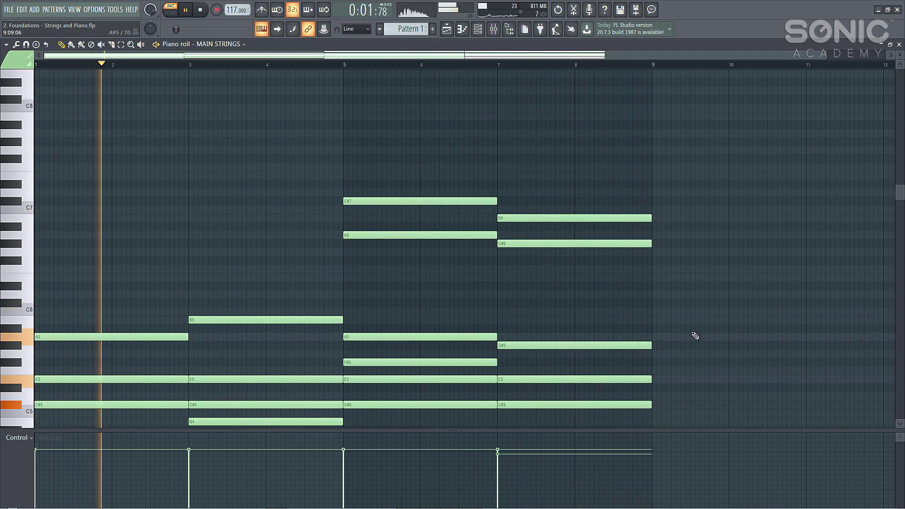
key("space")
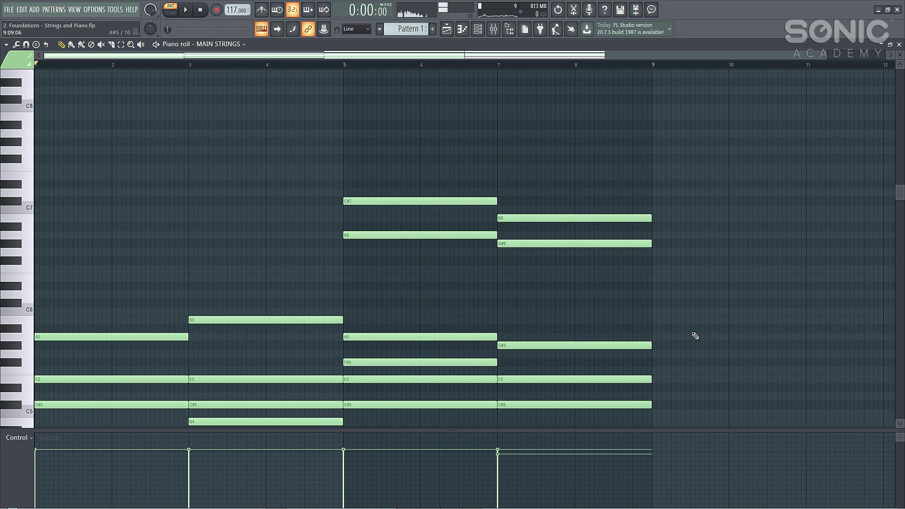
Copy the MAIN STRINGS notes from Pattern 1 and paste them into the PIANO channel of Pattern 2
left_click(900, 45)
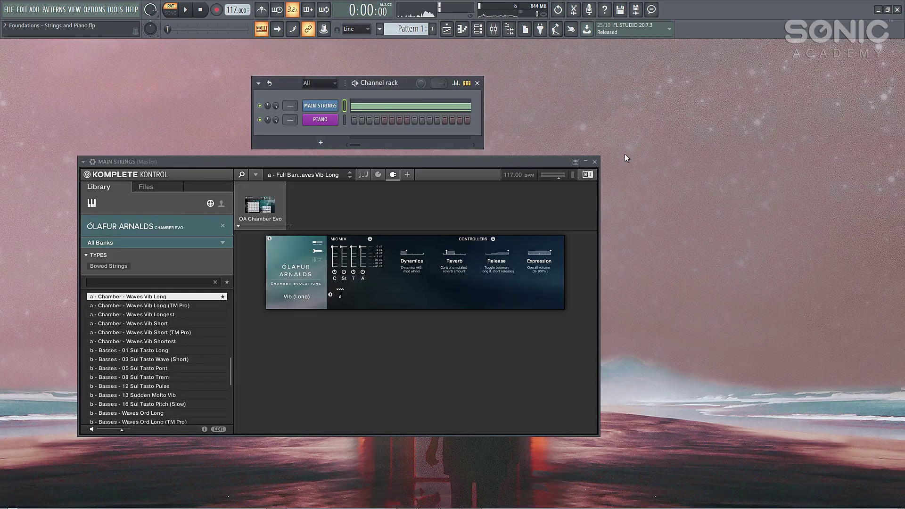
right_click(333, 110)
left_click(434, 91)
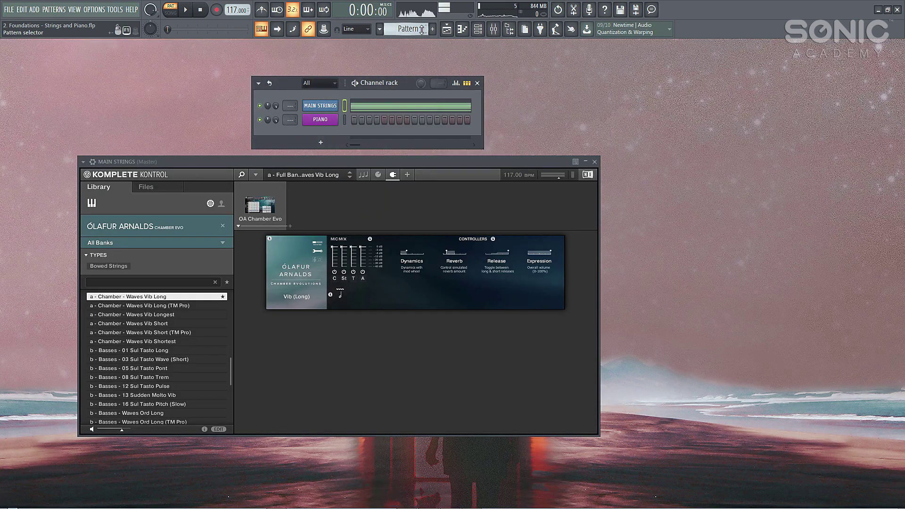
right_click(325, 124)
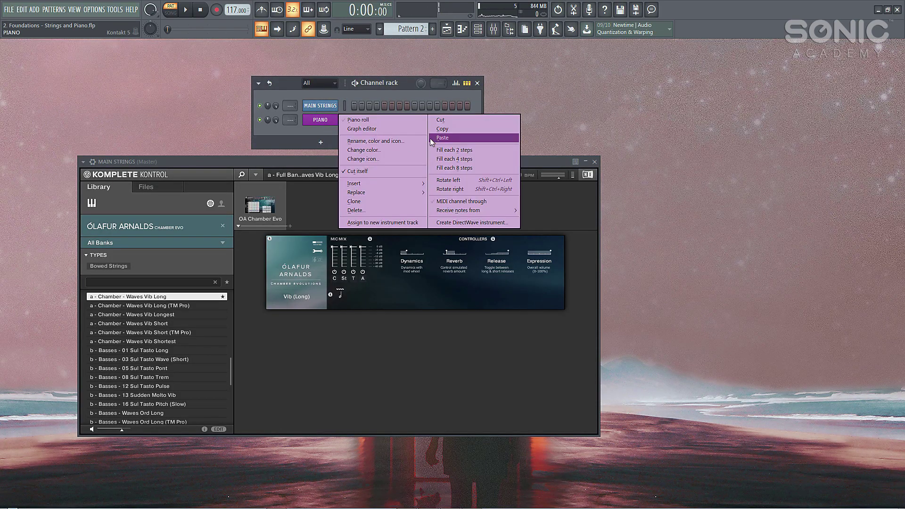
left_click(430, 138)
Delete the high C#7 and A6 notes of the piano's third chord and the G#6 and B6 notes of its fourth
scroll(386, 120, "down", 3)
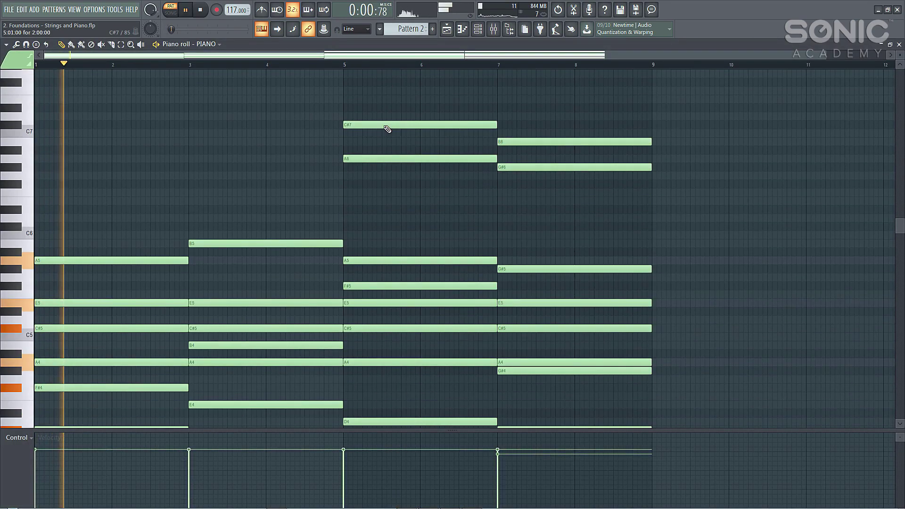
right_click(403, 125)
right_click(408, 159)
right_click(542, 167)
right_click(553, 142)
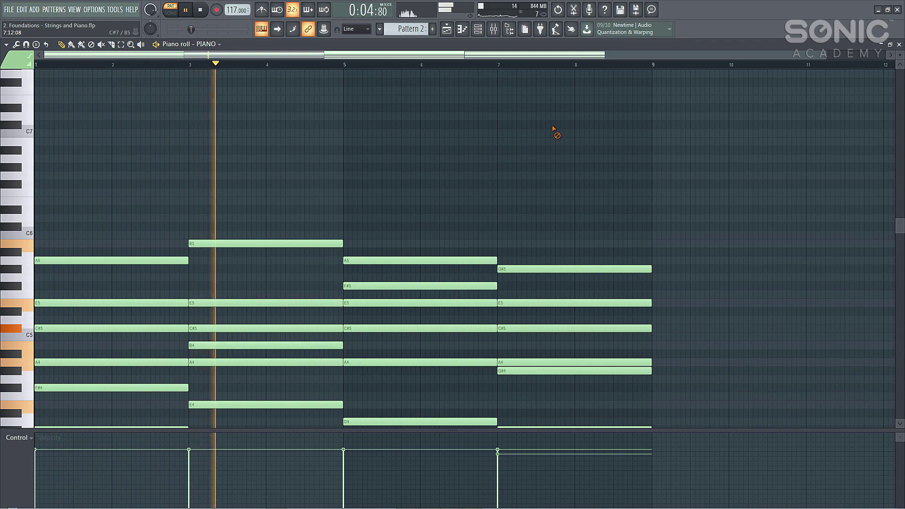
Play back the trimmed piano chords and look over their full note range
scroll(594, 178, "down", 3)
scroll(592, 175, "down", 2)
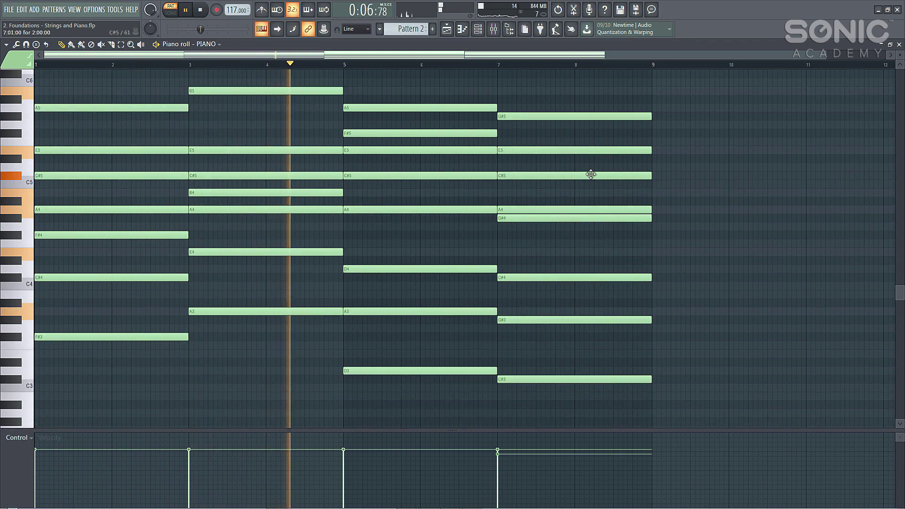
scroll(677, 171, "up", 2)
scroll(681, 172, "down", 1)
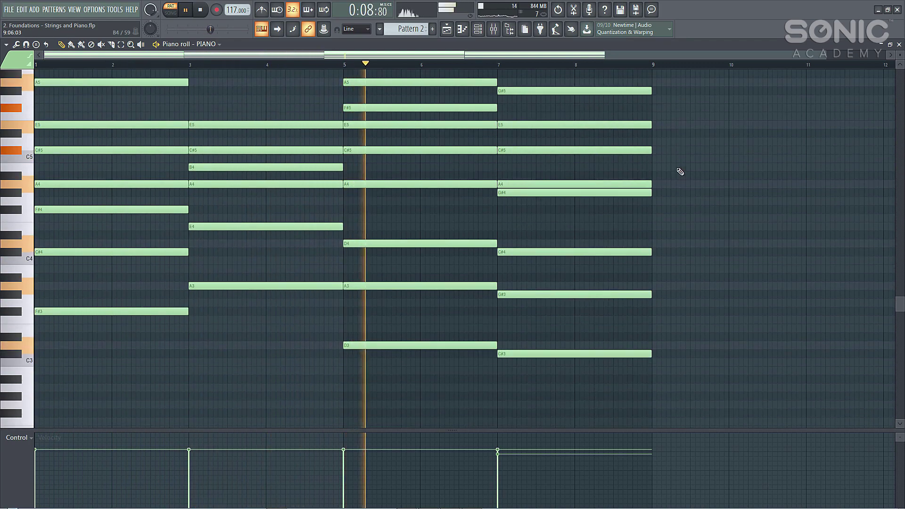
scroll(680, 172, "up", 1)
scroll(681, 171, "down", 1)
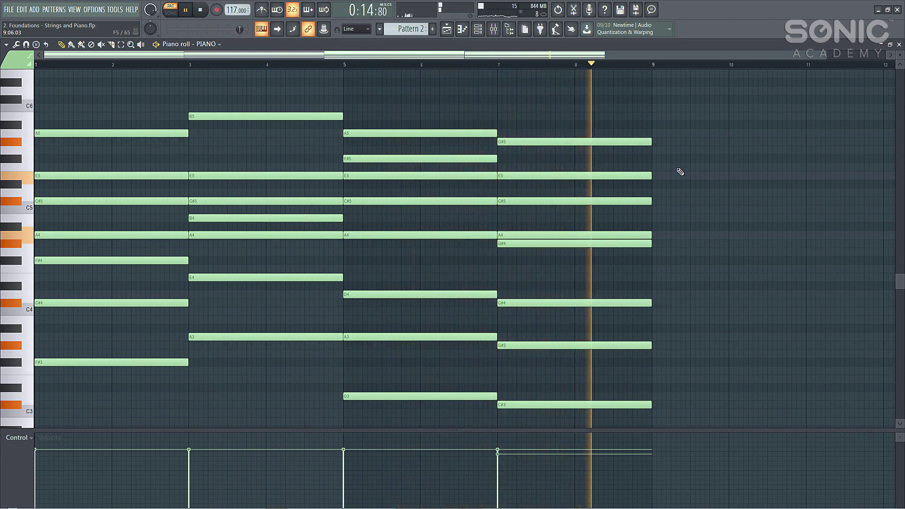
key("space")
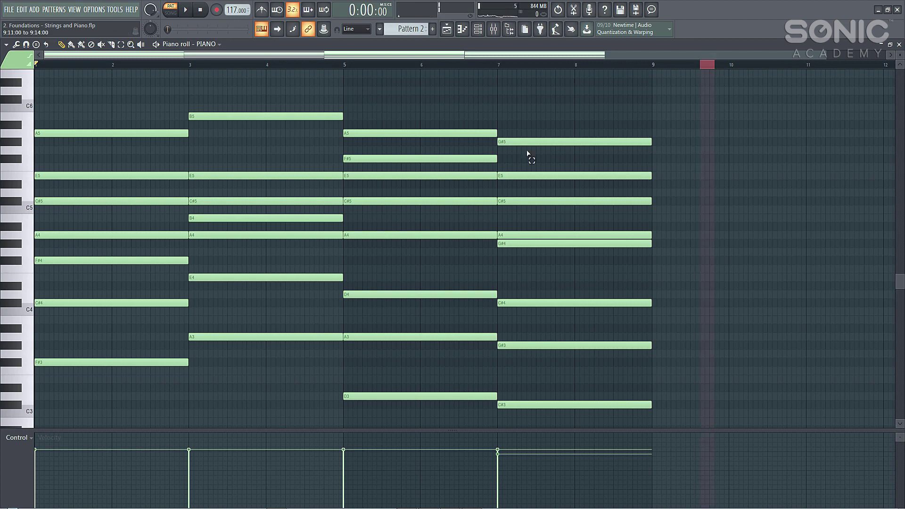
Select all the piano notes and open the Strum tool for them
key("ctrl+a")
key("space")
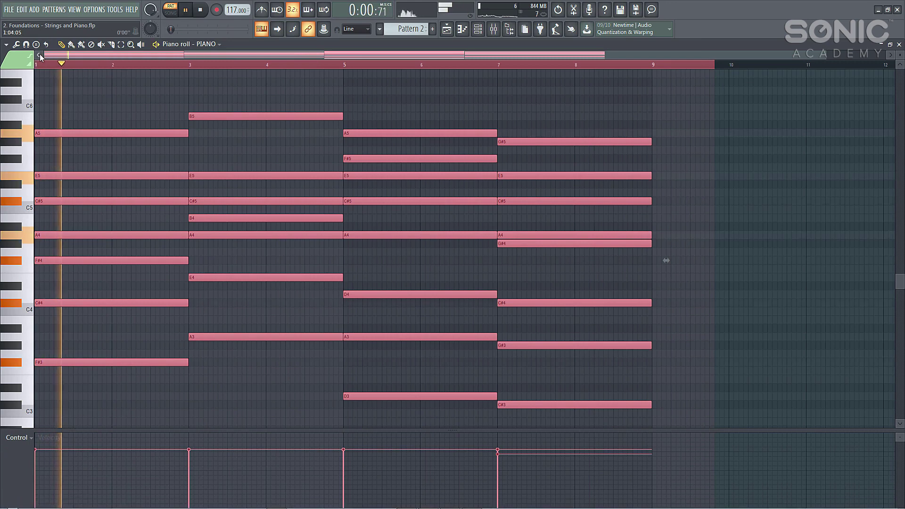
left_click(6, 43)
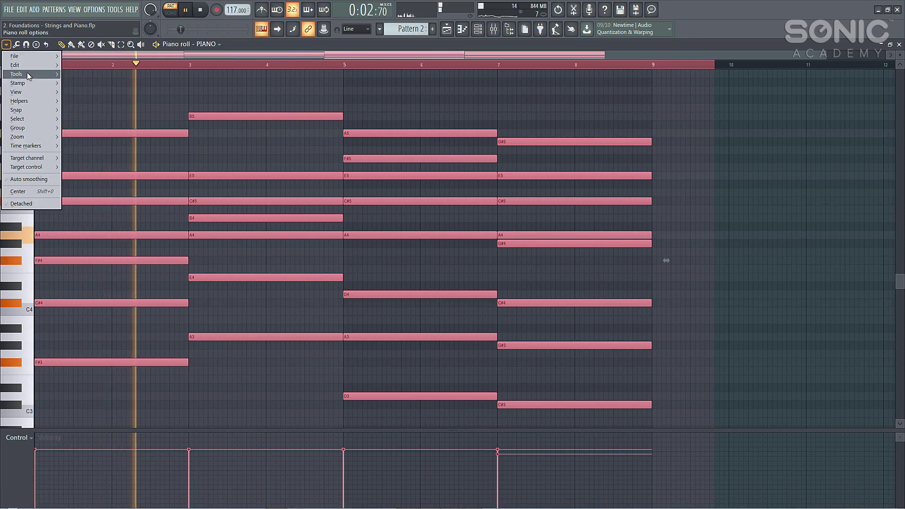
mouse_move(27, 73)
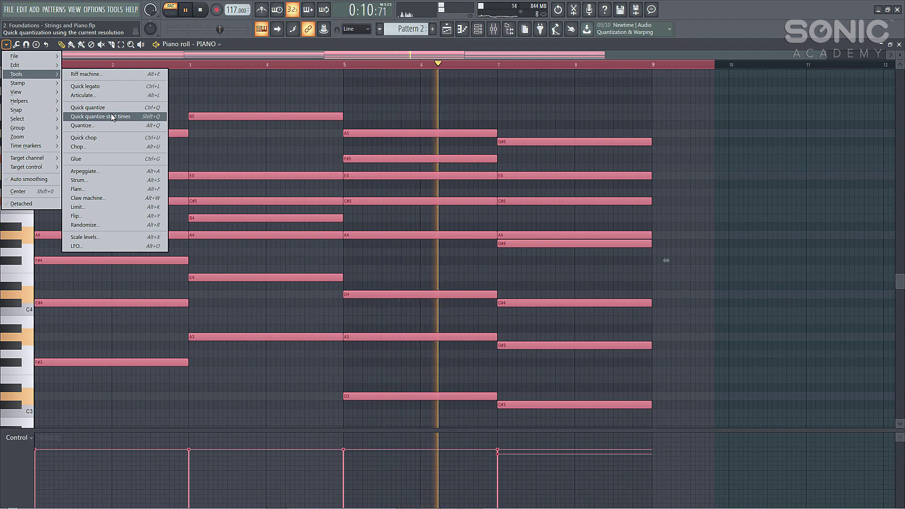
left_click(121, 180)
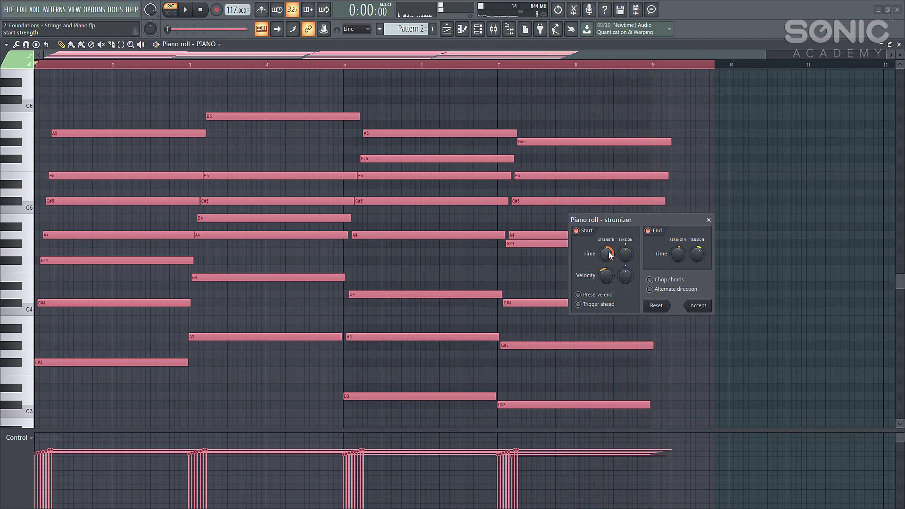
Raise the strum's start time strength slightly, audition the staggered chords, and accept the strum
left_click_drag(610, 255, 609, 250)
key("space")
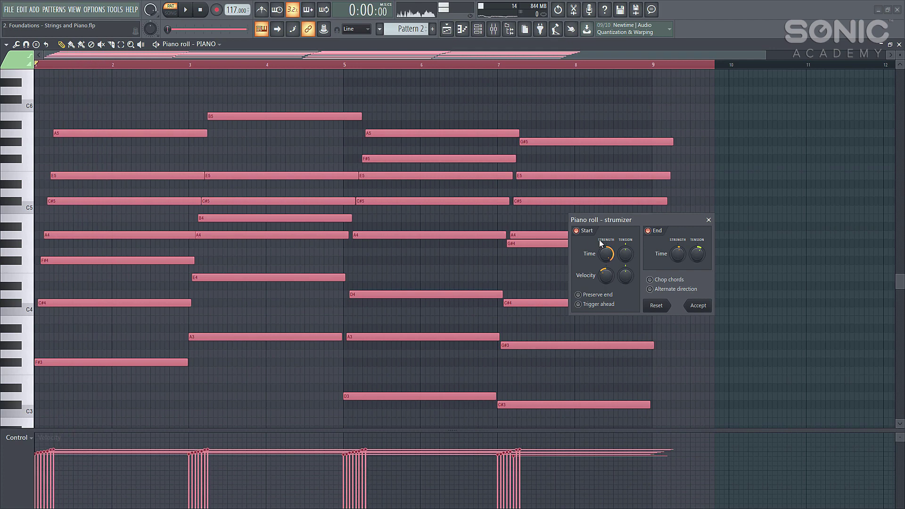
key("space")
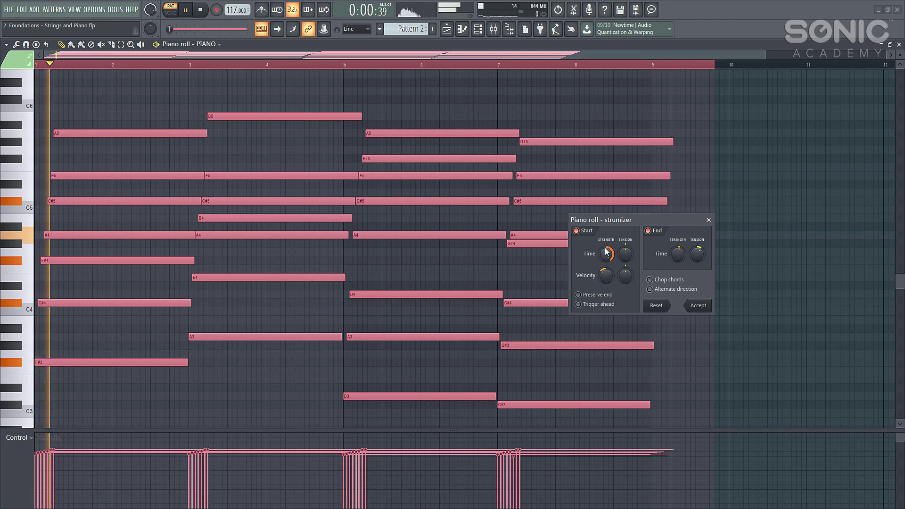
key("space")
key("space")
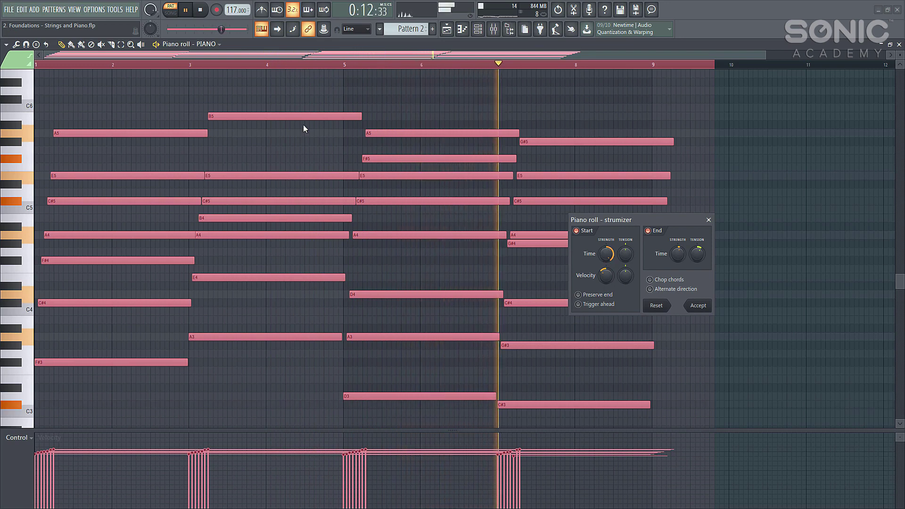
left_click(697, 305)
Shorten the first piano chord's A4 note to end just before the second chord's A4, and resume playback
scroll(310, 226, "up", 4)
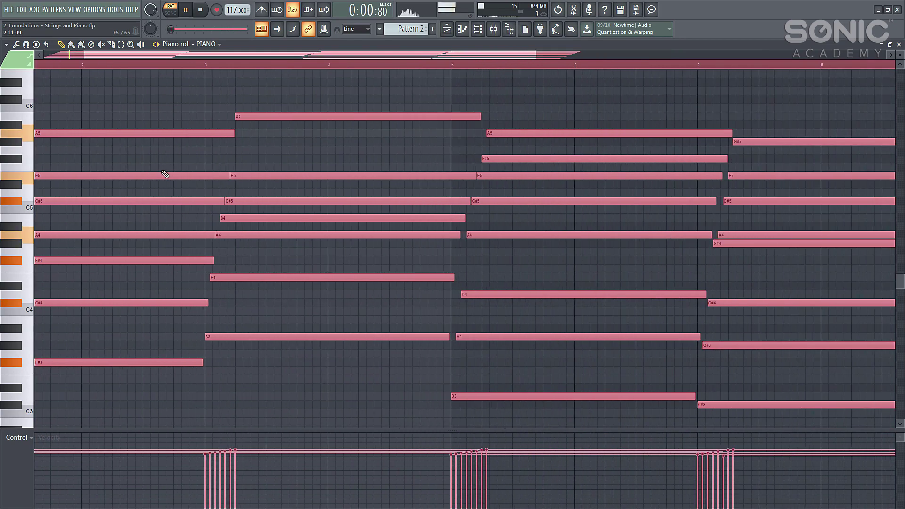
key("space")
left_click(199, 234)
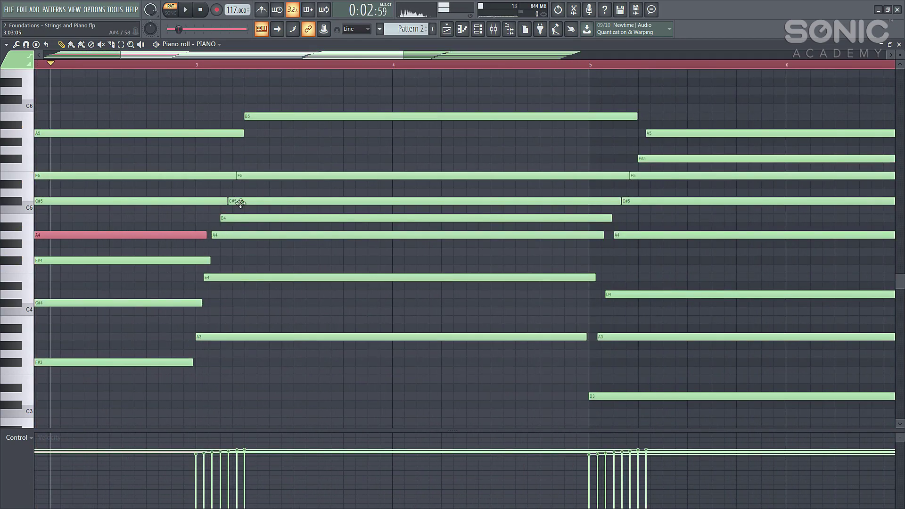
key("space")
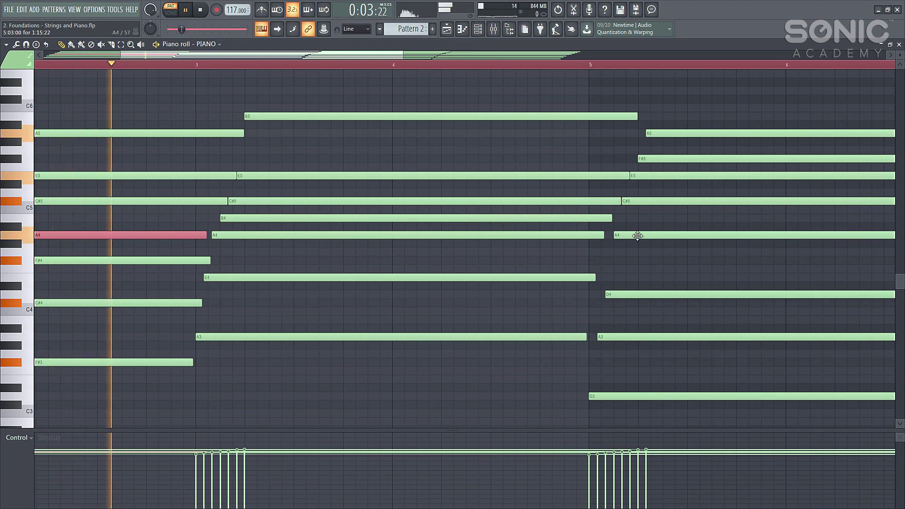
Play the strummed piano progression, check the note gaps around bar 5, and close the piano roll
key("space")
key("space")
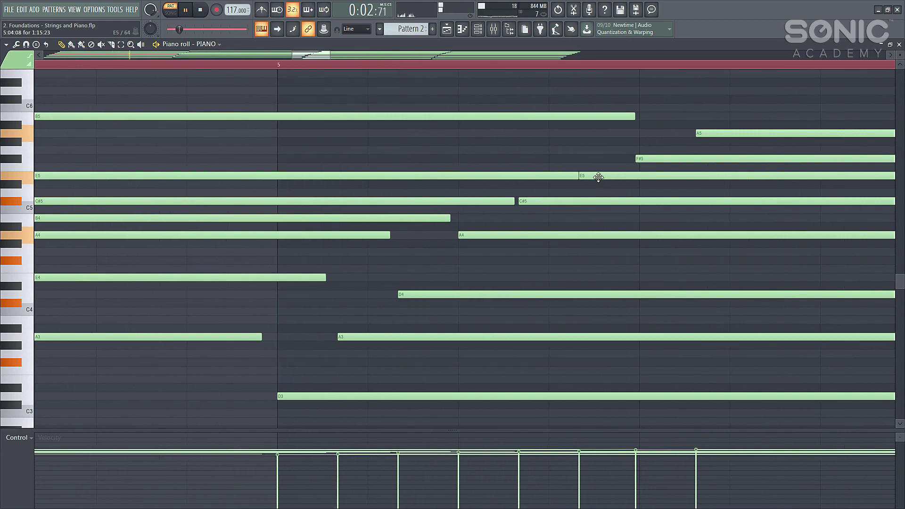
scroll(579, 175, "down", 4)
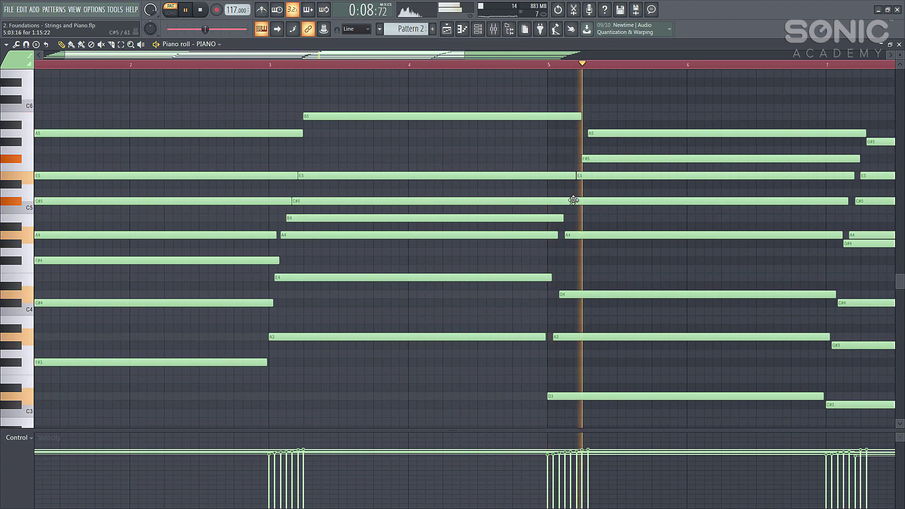
scroll(573, 200, "down", 2)
scroll(683, 231, "down", 1)
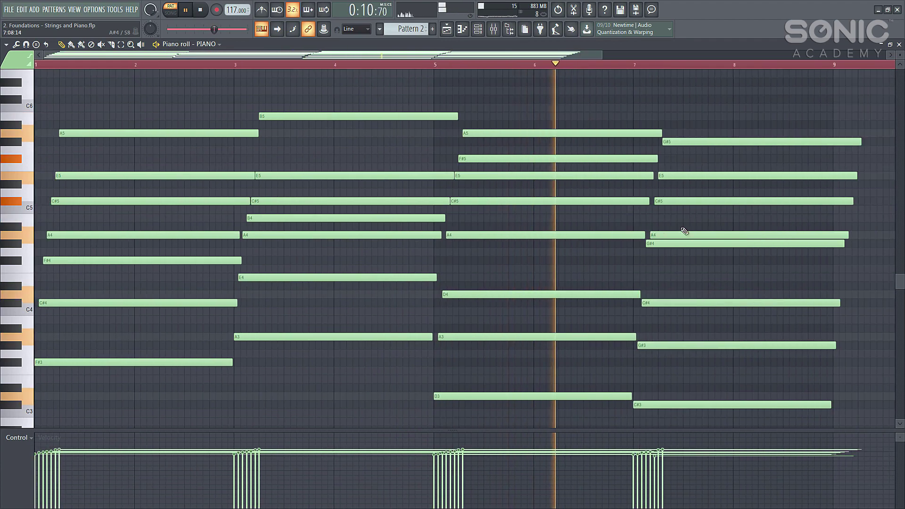
scroll(685, 231, "down", 2)
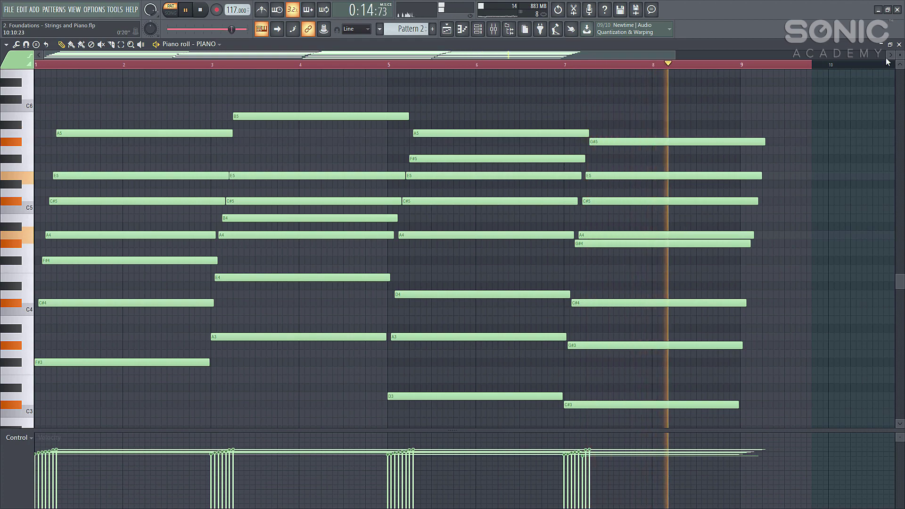
key("F7")
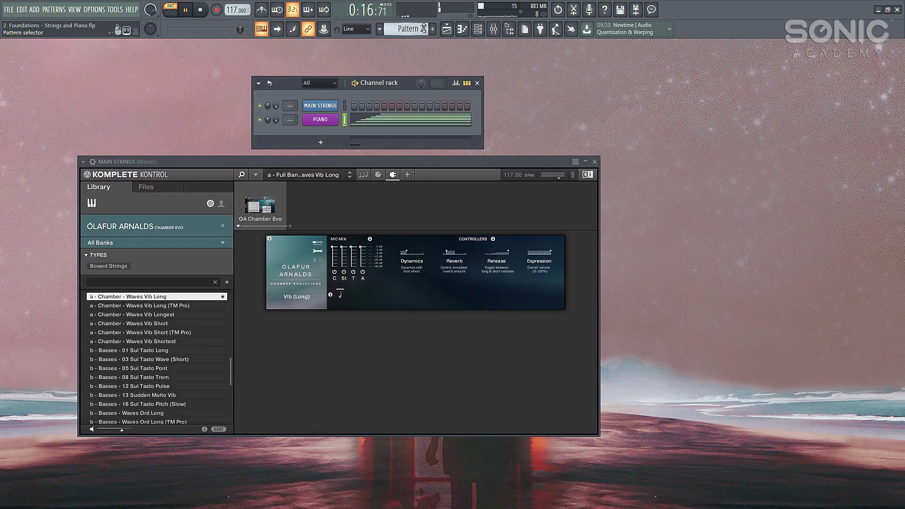